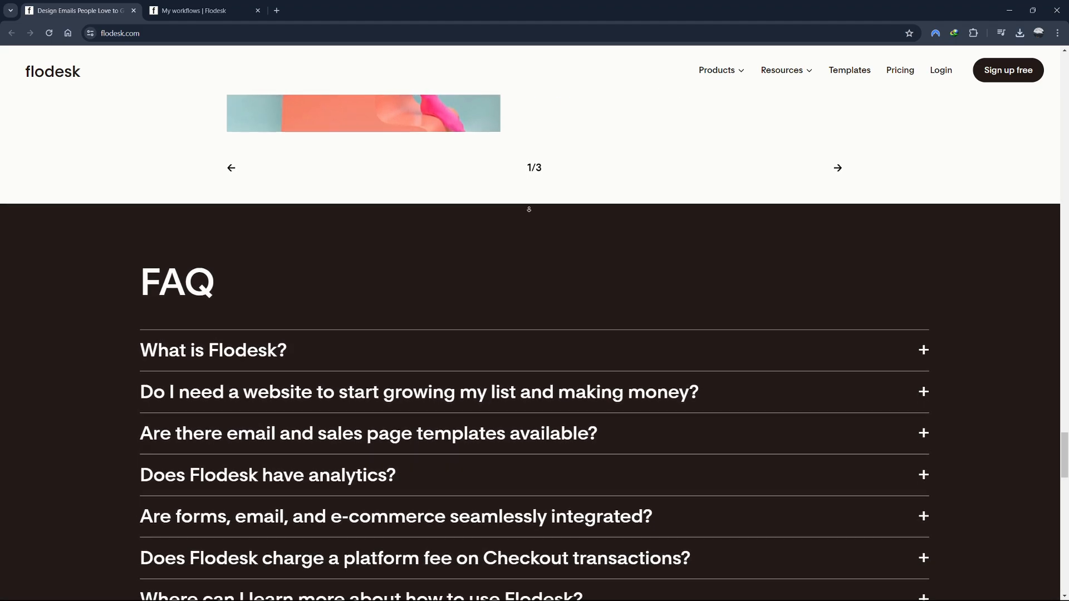
- Look over the Flodesk home page, returning to its beginning and viewing the Products and Resources offerings
{"action": "scroll", "coordinate": [533, 250], "scroll_direction": "up", "scroll_amount": 6}
{"action": "scroll", "coordinate": [757, 327], "scroll_direction": "up", "scroll_amount": 4}
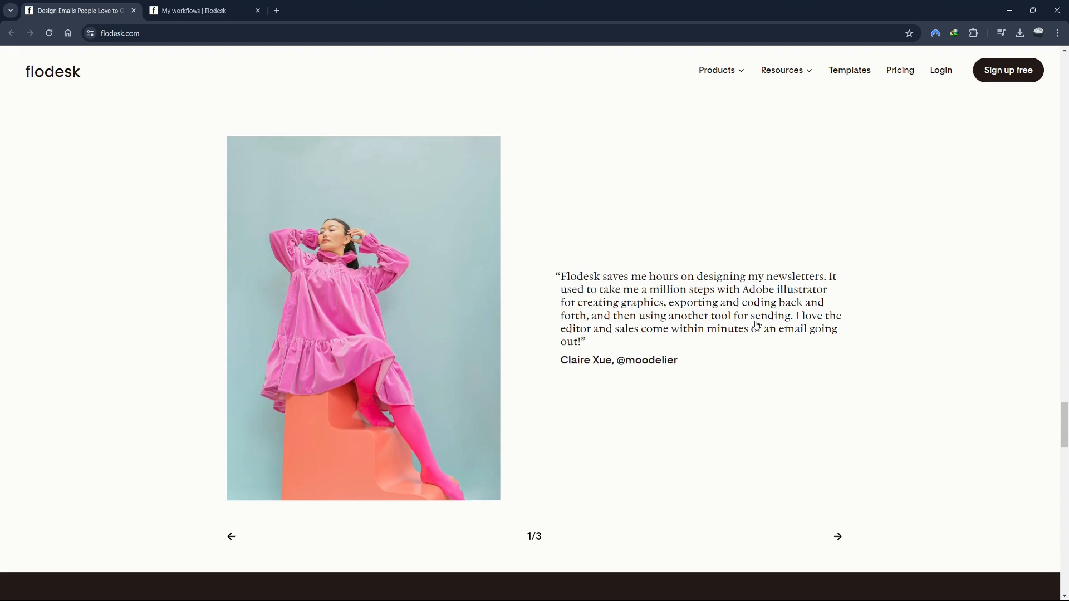
{"action": "left_click_drag", "start_coordinate": [1066, 404], "coordinate": [1067, 59]}
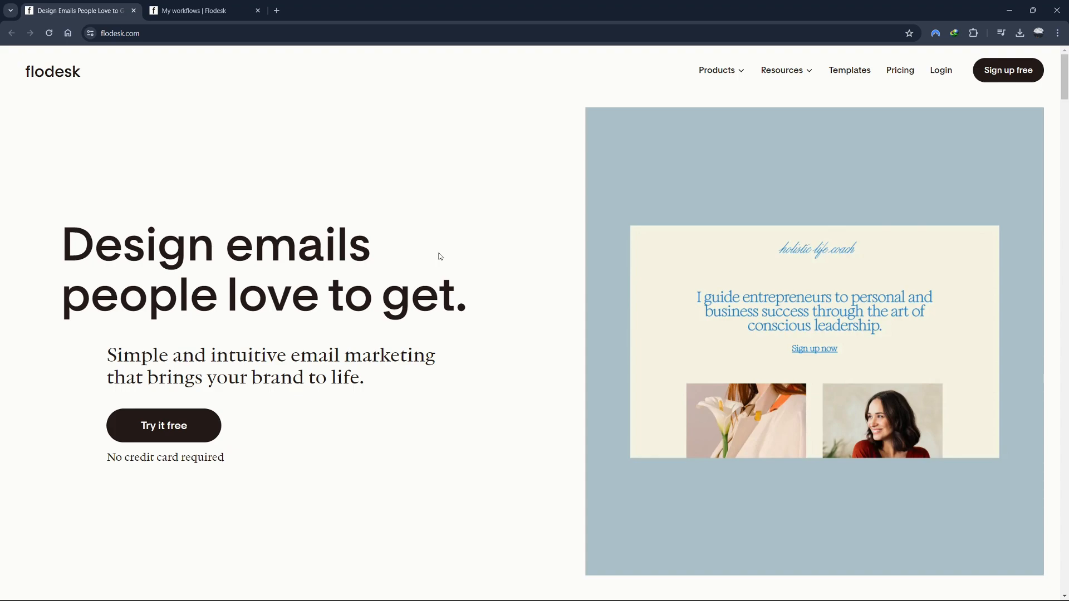
{"action": "mouse_move", "coordinate": [719, 71]}
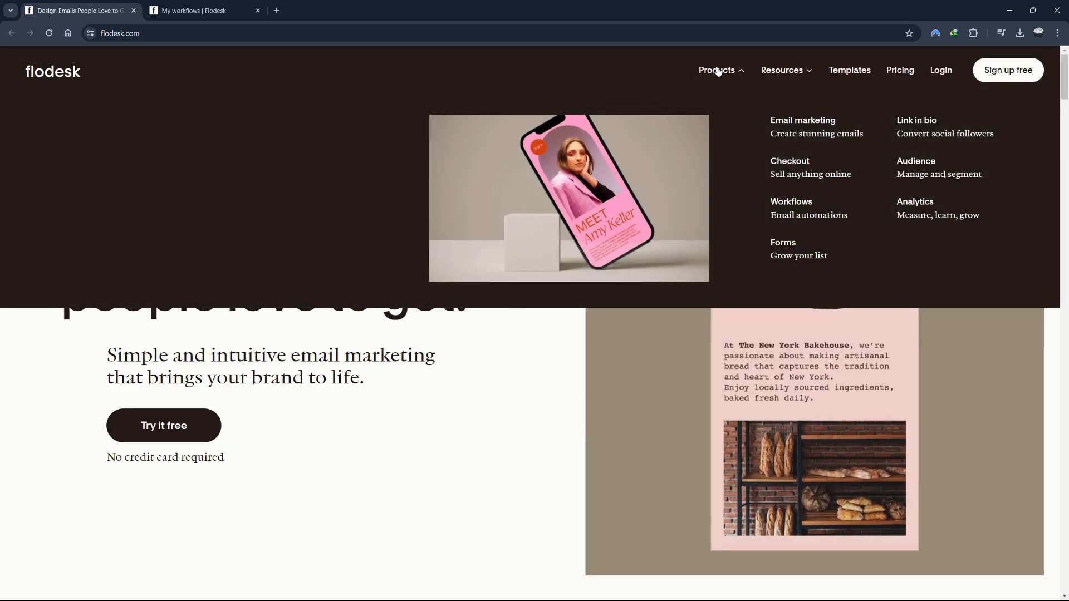
{"action": "mouse_move", "coordinate": [777, 71]}
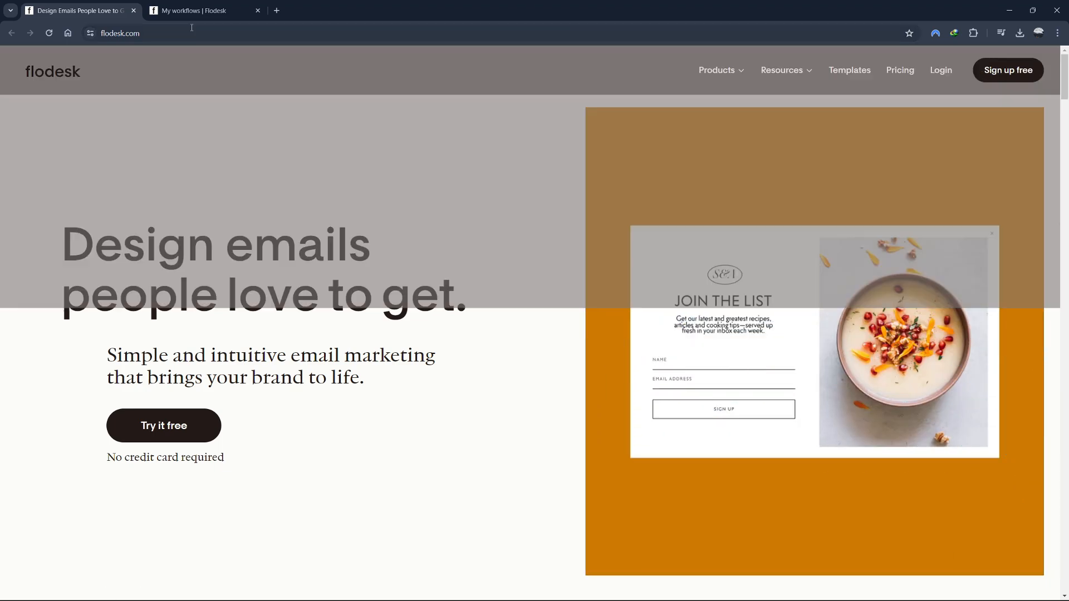
- Switch to the account's My workflows page and review its workflow list area
{"action": "left_click", "coordinate": [175, 12]}
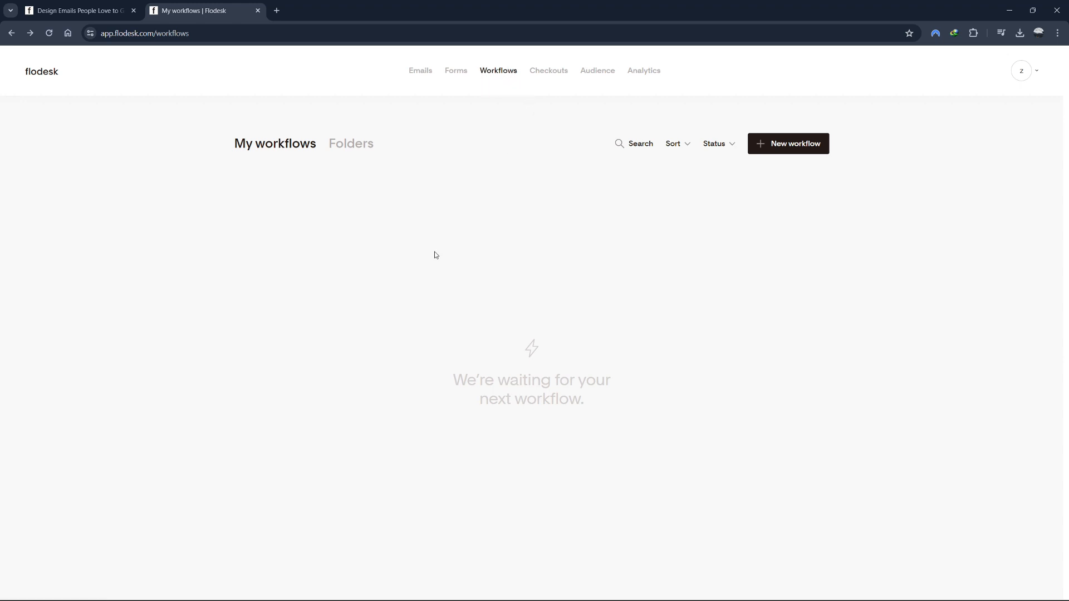
{"action": "left_click_drag", "start_coordinate": [462, 381], "coordinate": [598, 409]}
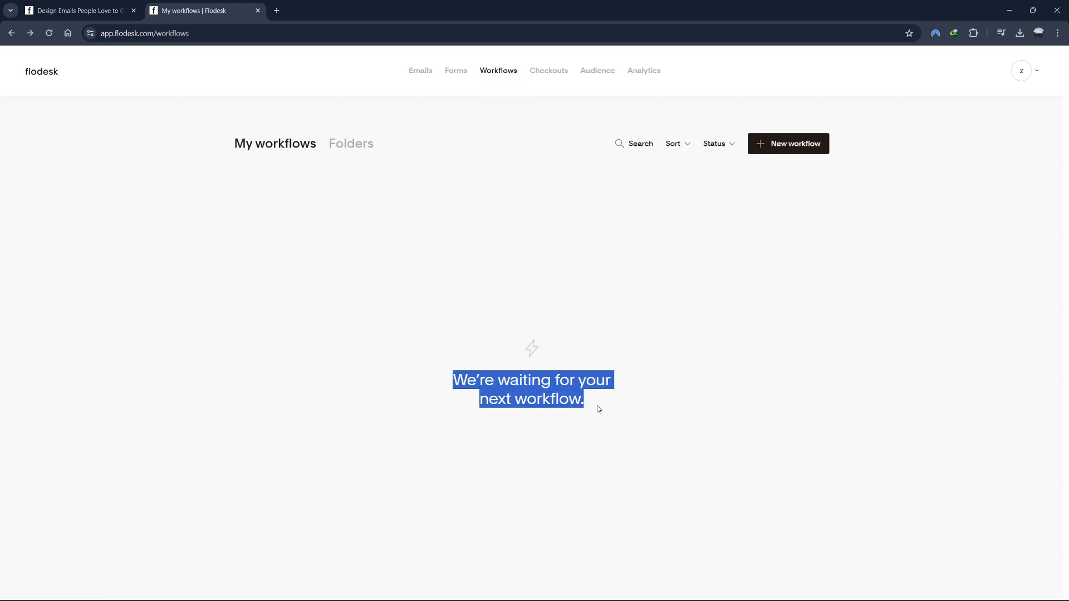
{"action": "left_click", "coordinate": [649, 405]}
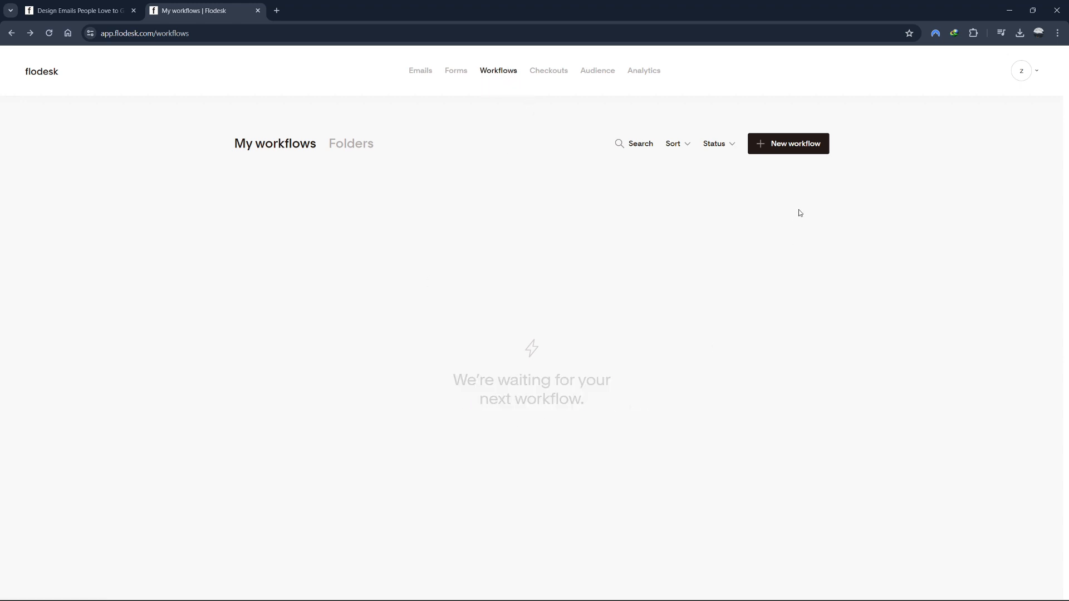
- Create a new workflow from scratch named "Welcome Series"
{"action": "left_click", "coordinate": [808, 145]}
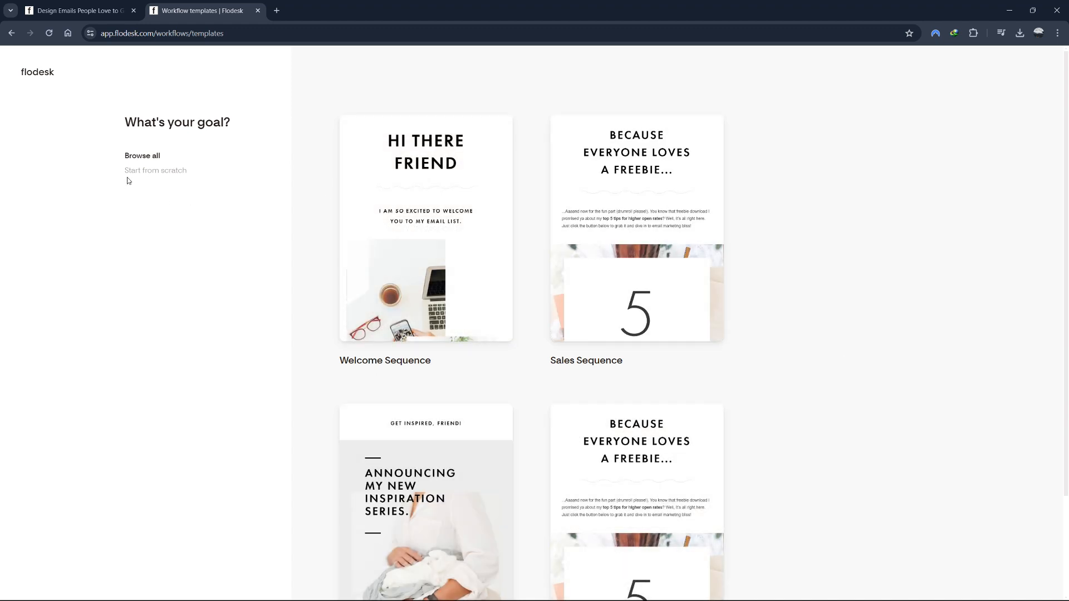
{"action": "left_click", "coordinate": [151, 176]}
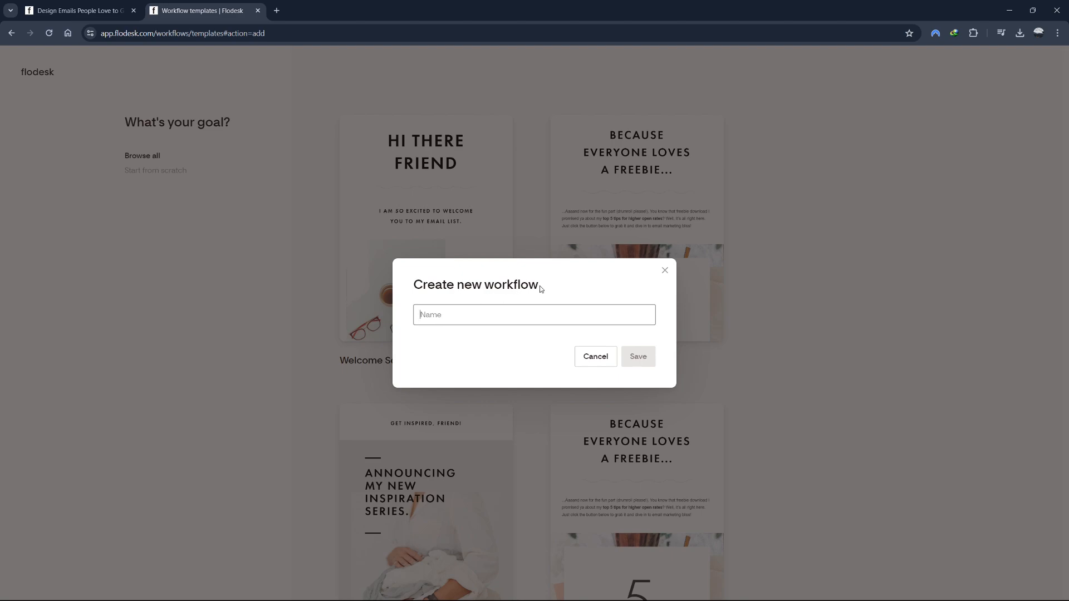
{"action": "left_click_drag", "start_coordinate": [538, 286], "coordinate": [423, 288]}
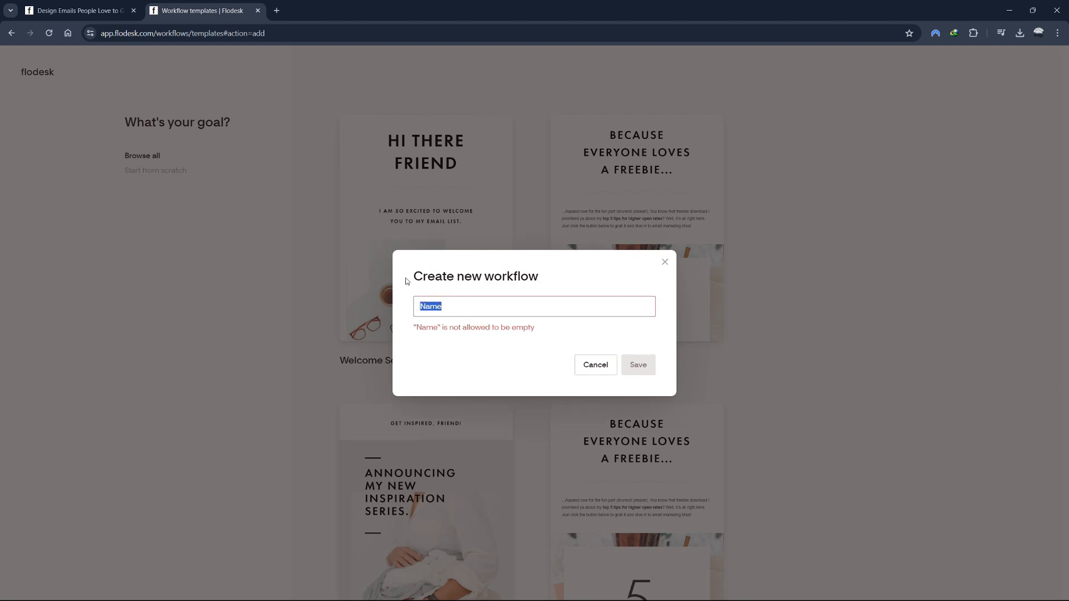
{"action": "left_click", "coordinate": [467, 308]}
{"action": "type", "text": "Welcome Series"}
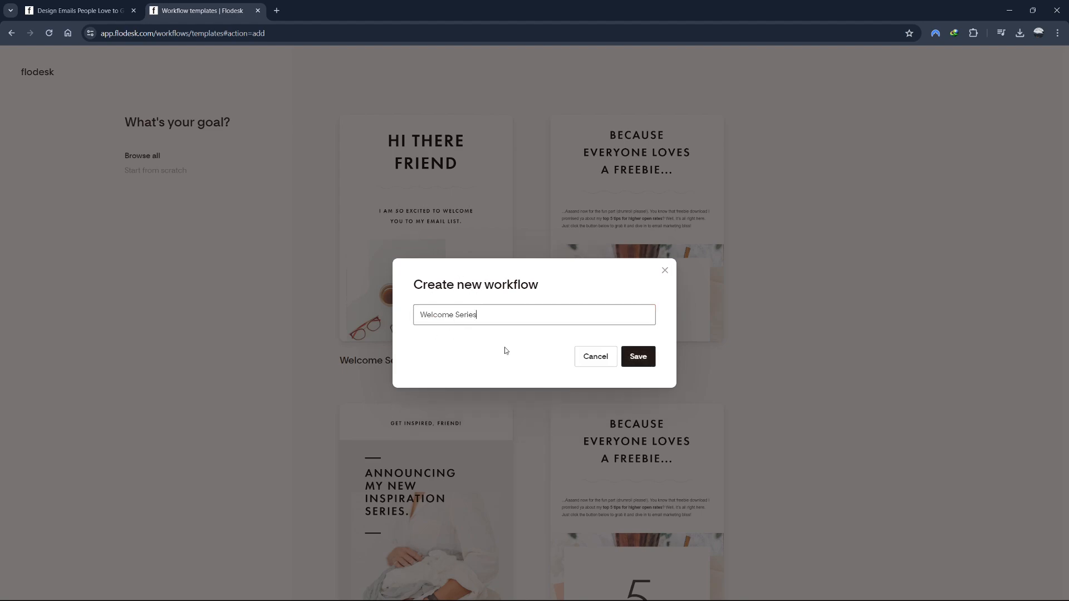
{"action": "left_click", "coordinate": [638, 360]}
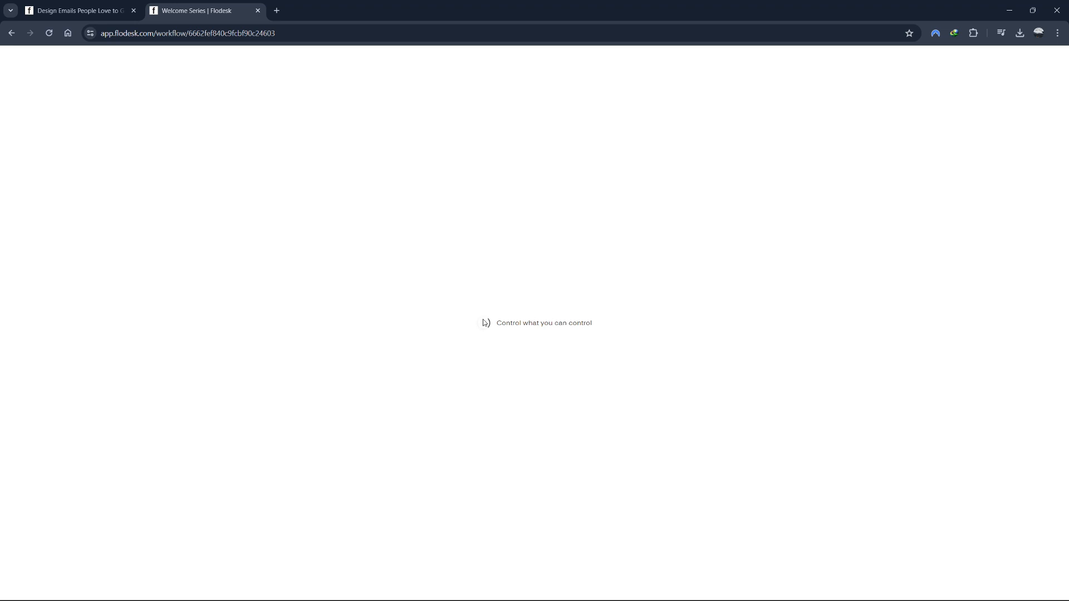
{"action": "left_click_drag", "start_coordinate": [496, 323], "coordinate": [628, 326]}
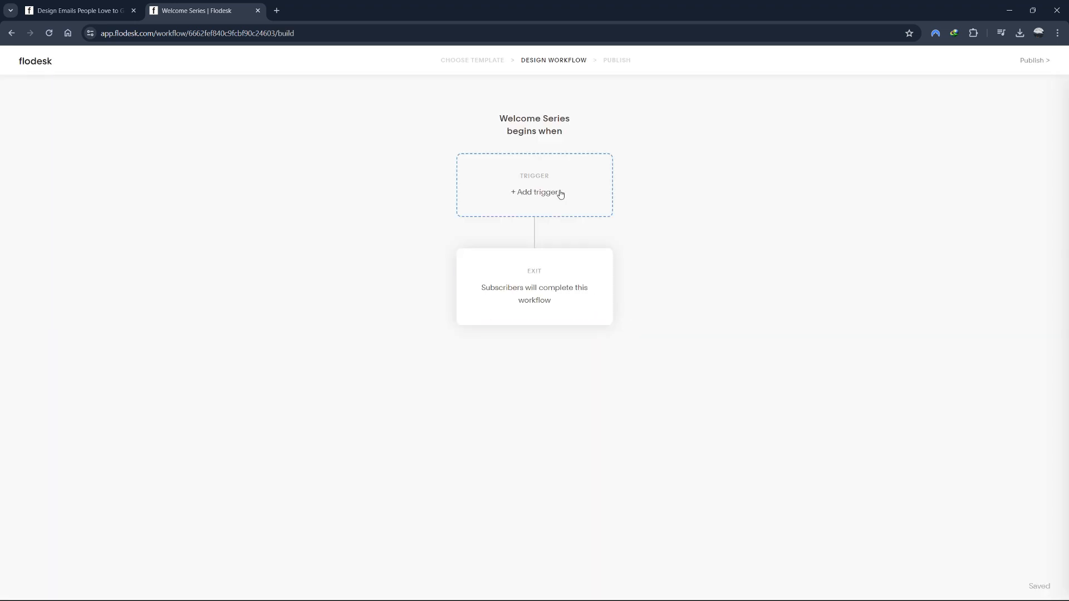
- Open the workflow's trigger settings and choose "A subscriber is added to segment(s)" as the start condition
{"action": "left_click", "coordinate": [545, 198]}
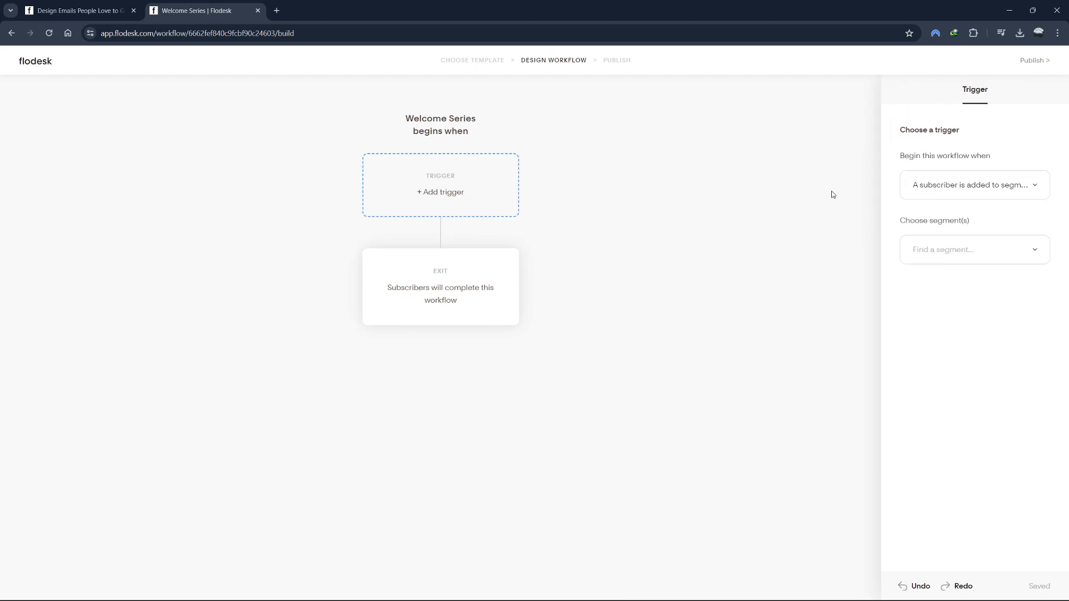
{"action": "left_click", "coordinate": [913, 192]}
{"action": "left_click_drag", "start_coordinate": [898, 157], "coordinate": [1001, 158]}
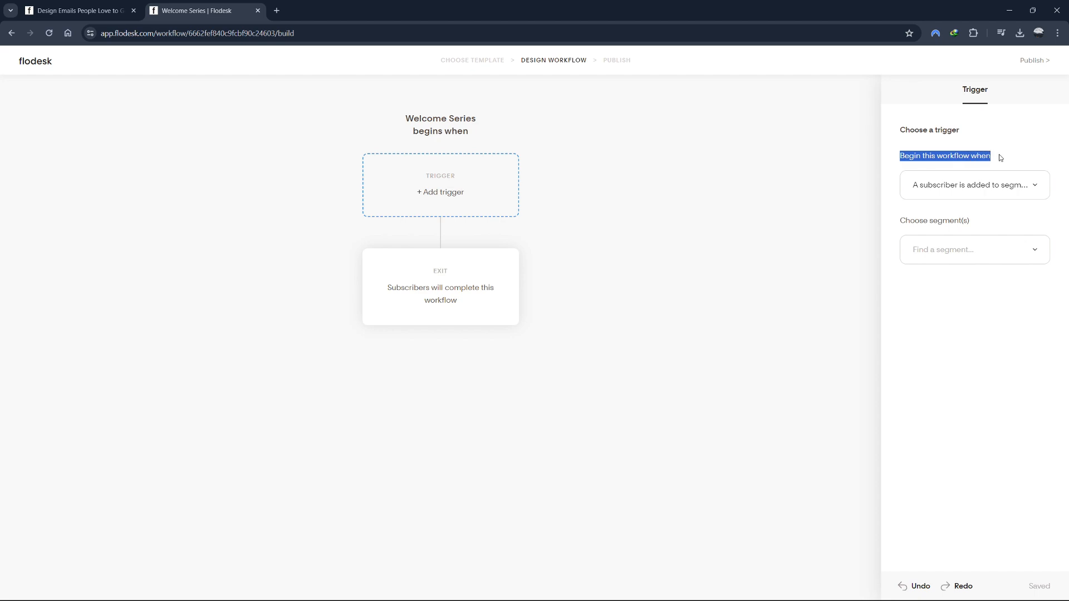
{"action": "left_click", "coordinate": [1011, 155]}
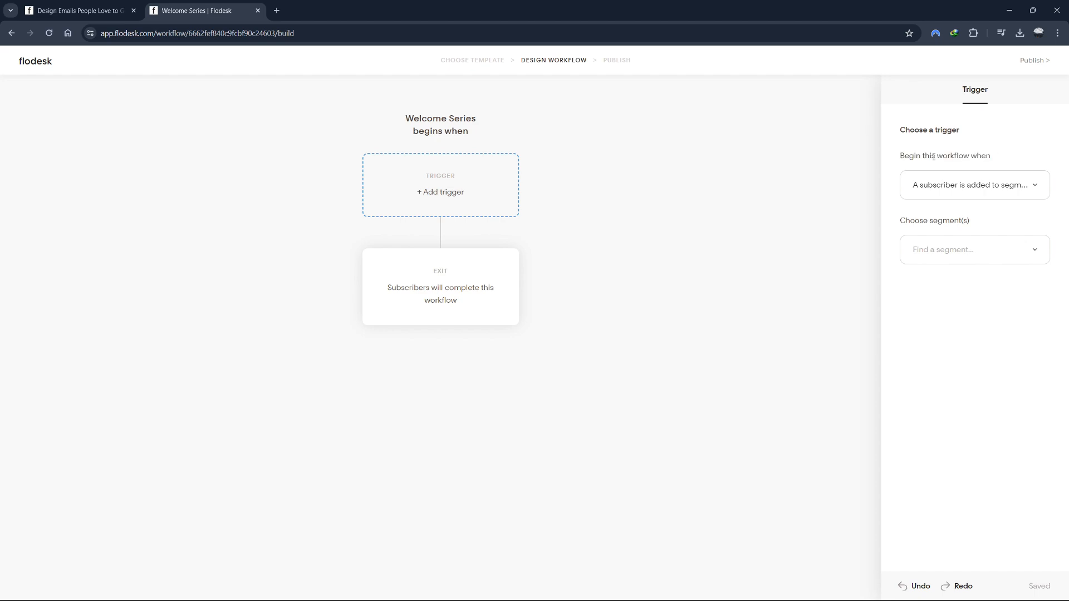
{"action": "left_click", "coordinate": [959, 195]}
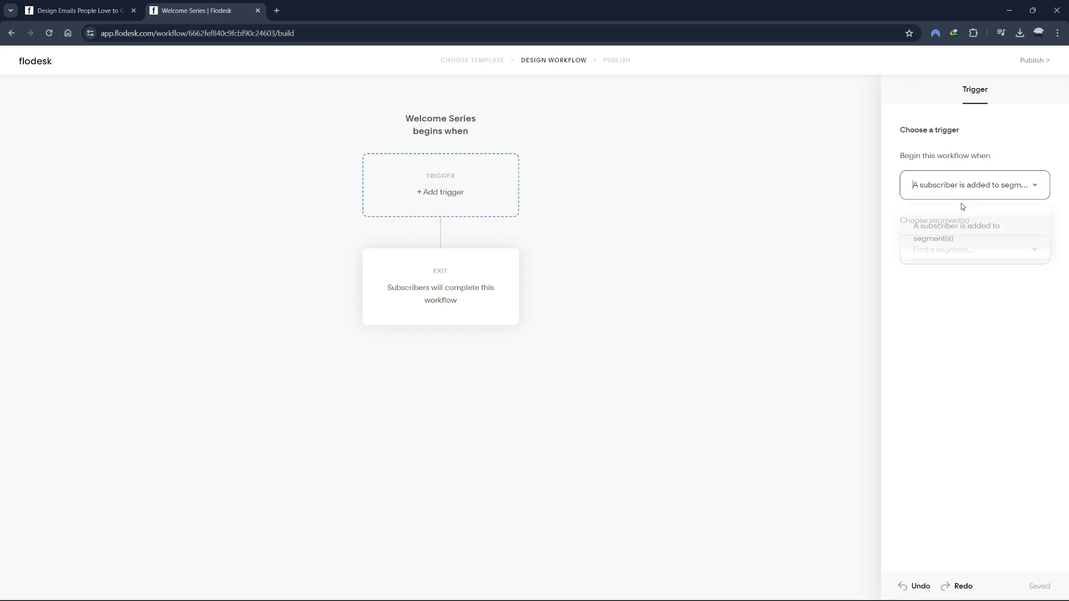
{"action": "left_click", "coordinate": [950, 234]}
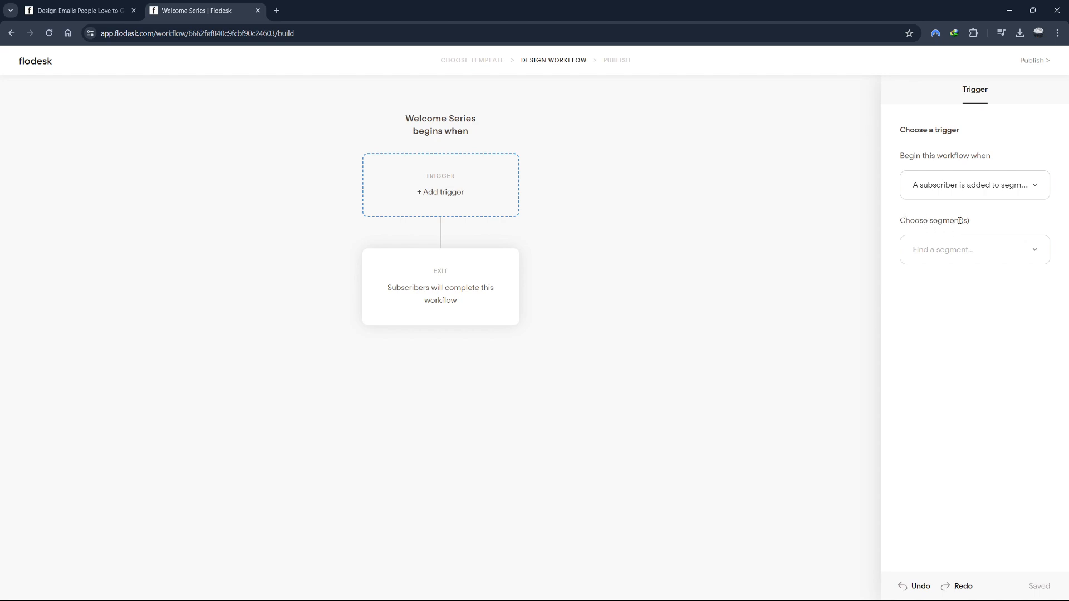
{"action": "left_click_drag", "start_coordinate": [971, 221], "coordinate": [897, 223]}
{"action": "left_click", "coordinate": [1004, 221]}
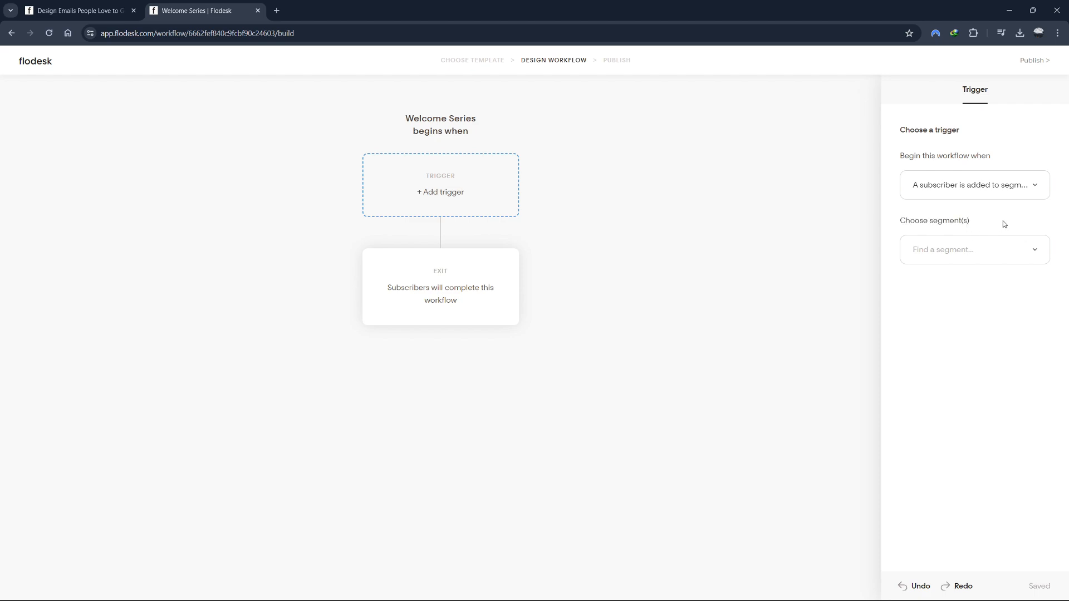
- Leave the workflow, view the Add subscriber form in the Audience section, and close it without adding anyone
{"action": "left_click", "coordinate": [45, 64]}
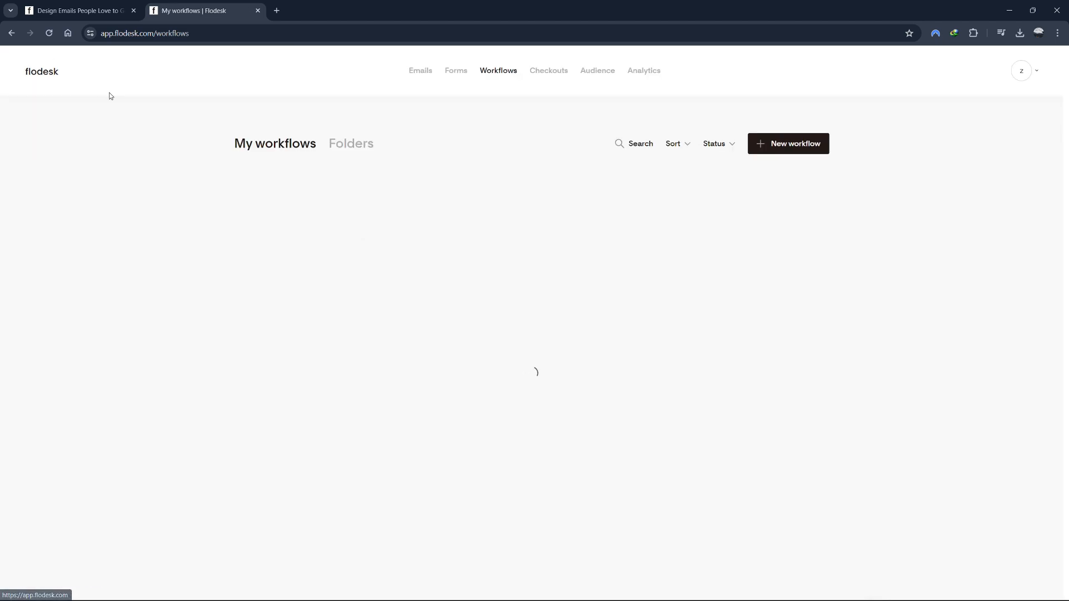
{"action": "left_click", "coordinate": [591, 77]}
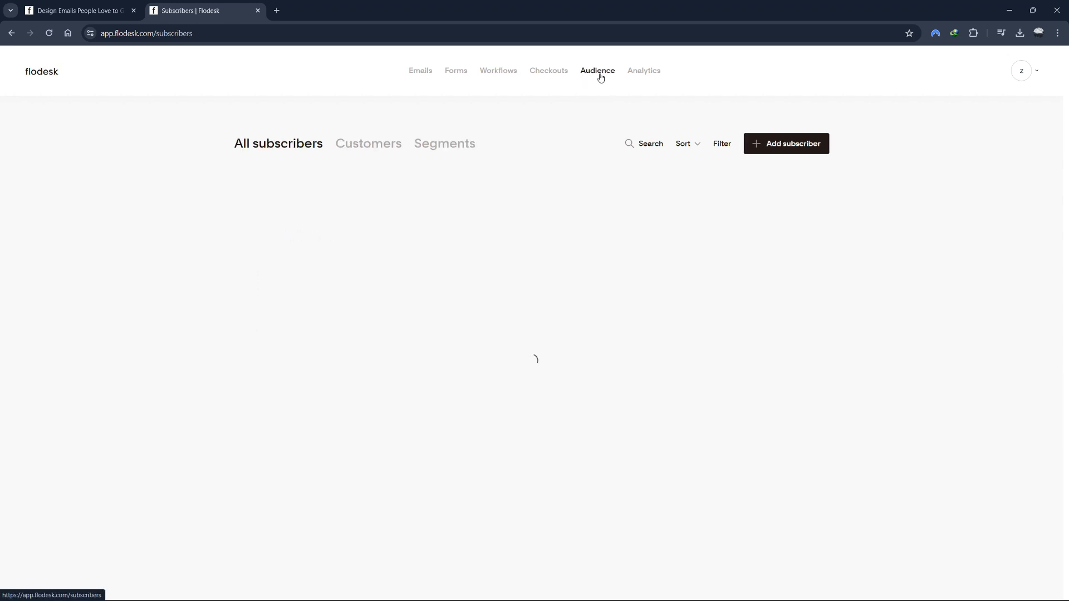
{"action": "left_click", "coordinate": [783, 147]}
{"action": "left_click", "coordinate": [761, 168]}
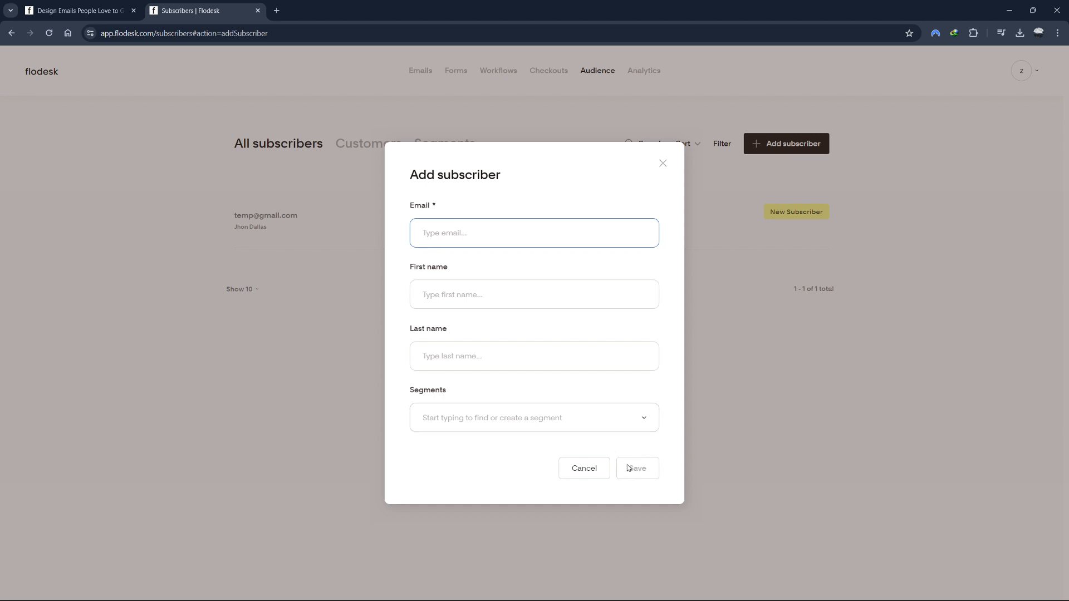
{"action": "left_click", "coordinate": [663, 163]}
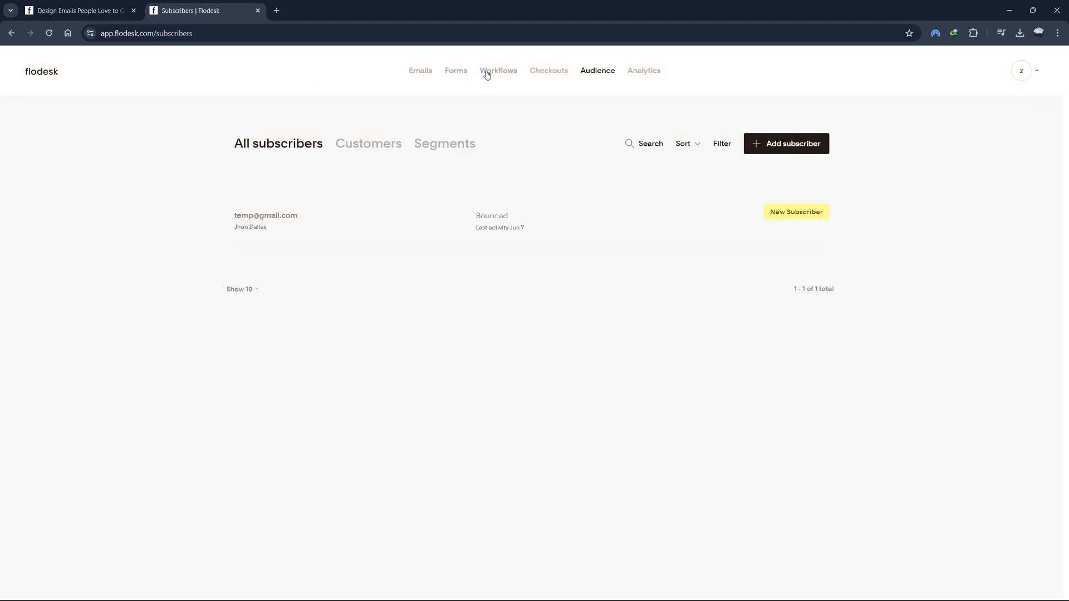
- Reopen the Welcome Series workflow for editing and set its trigger segment to New Subscriber
{"action": "left_click", "coordinate": [487, 75]}
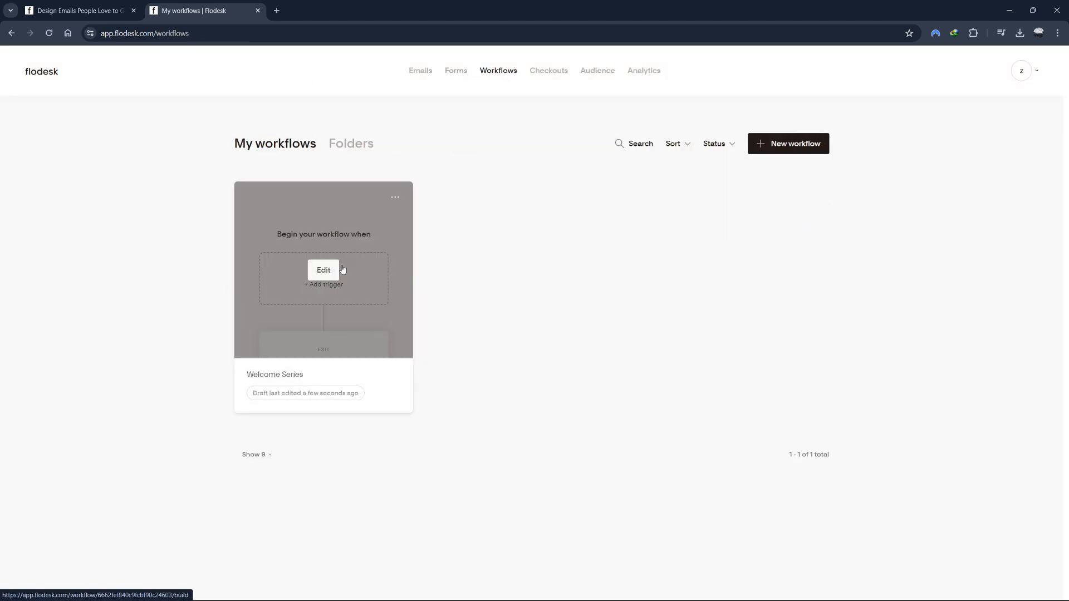
{"action": "left_click", "coordinate": [323, 270]}
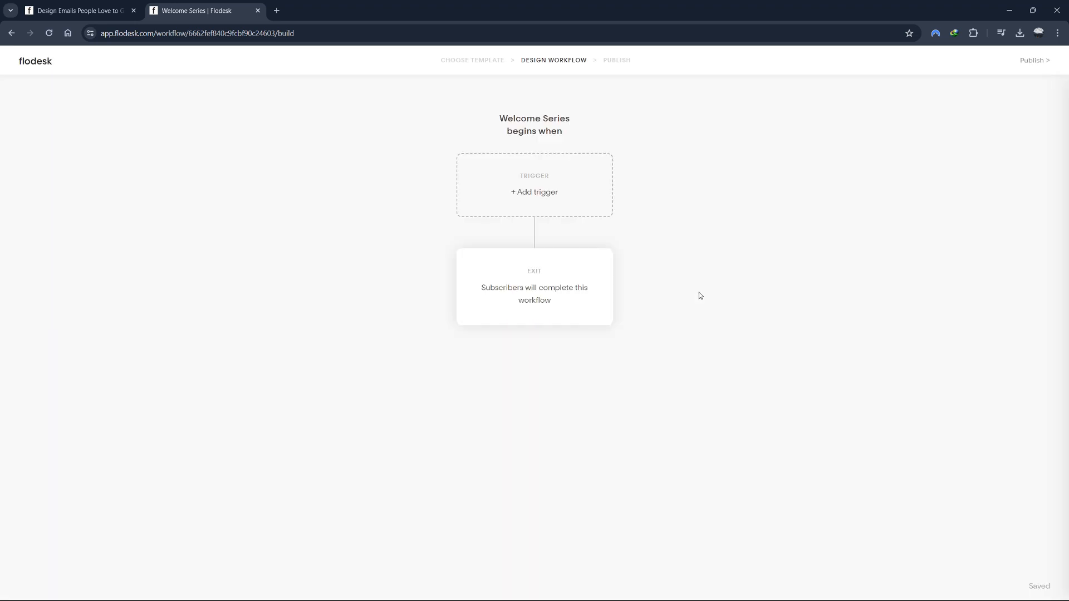
{"action": "left_click", "coordinate": [542, 179]}
{"action": "left_click", "coordinate": [964, 250]}
{"action": "left_click", "coordinate": [941, 291]}
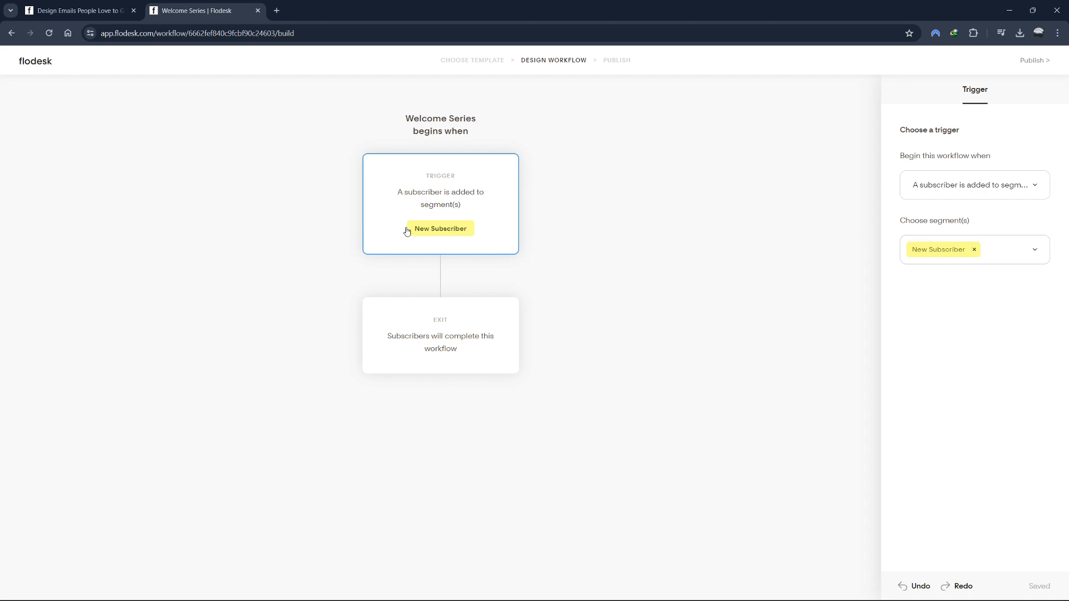
- Add a send-email step between the trigger and the exit of the workflow
{"action": "mouse_move", "coordinate": [446, 279]}
{"action": "left_click", "coordinate": [441, 277]}
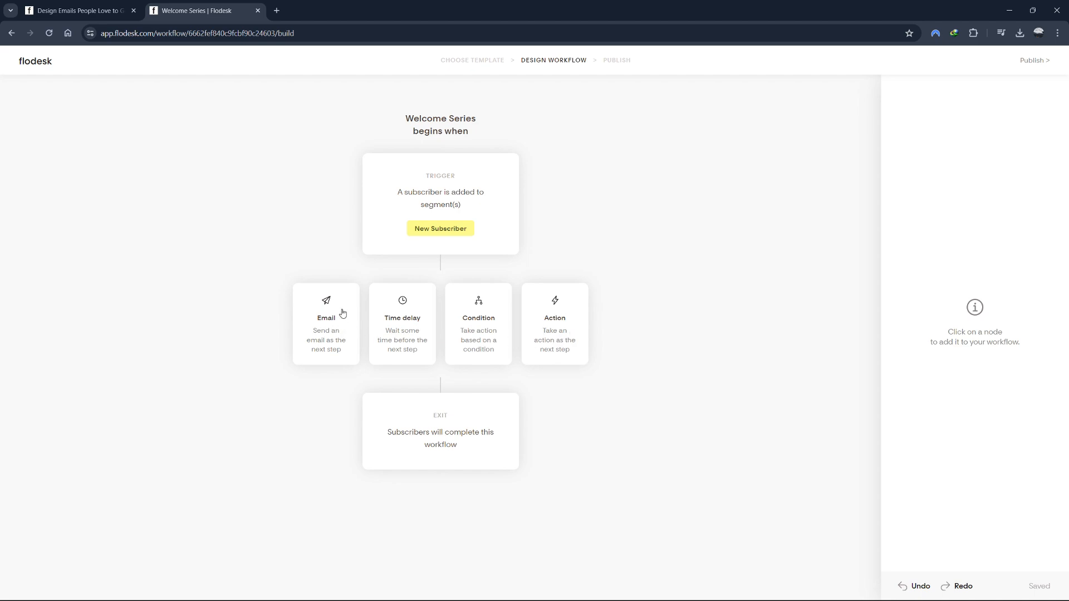
{"action": "left_click", "coordinate": [321, 319]}
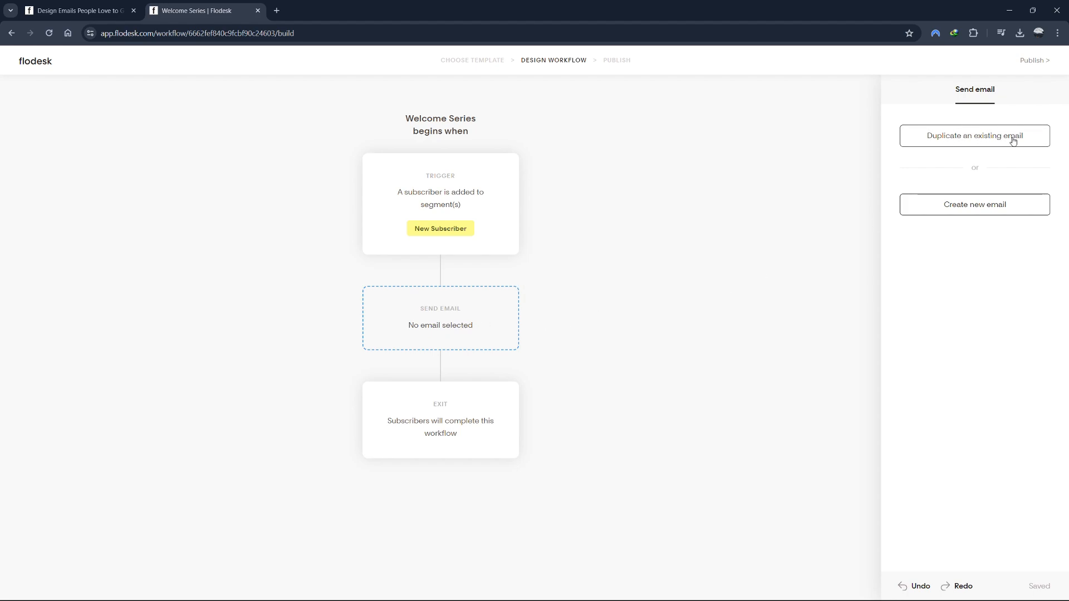
- Create a new email for the send-email step from the "Educator's offer" template in the Make money category
{"action": "left_click", "coordinate": [999, 216]}
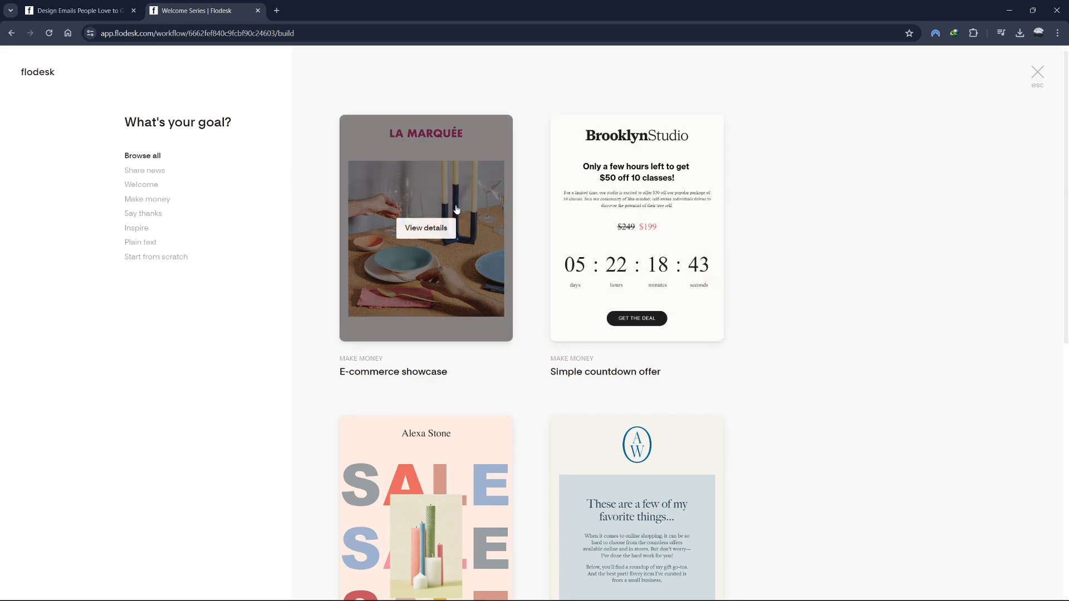
{"action": "scroll", "coordinate": [448, 214], "scroll_direction": "down", "scroll_amount": 5}
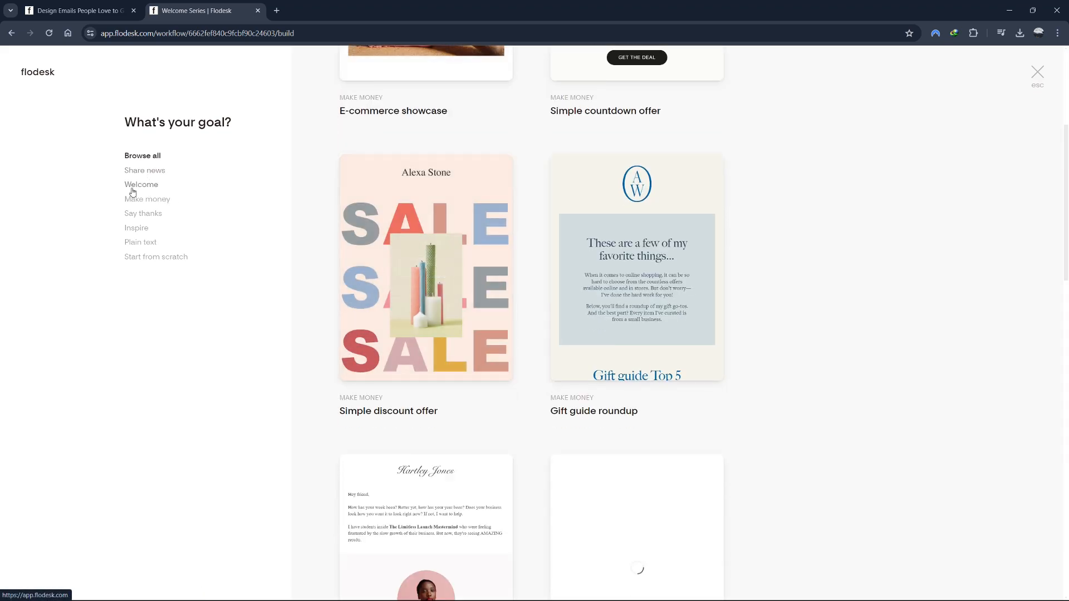
{"action": "left_click", "coordinate": [147, 202]}
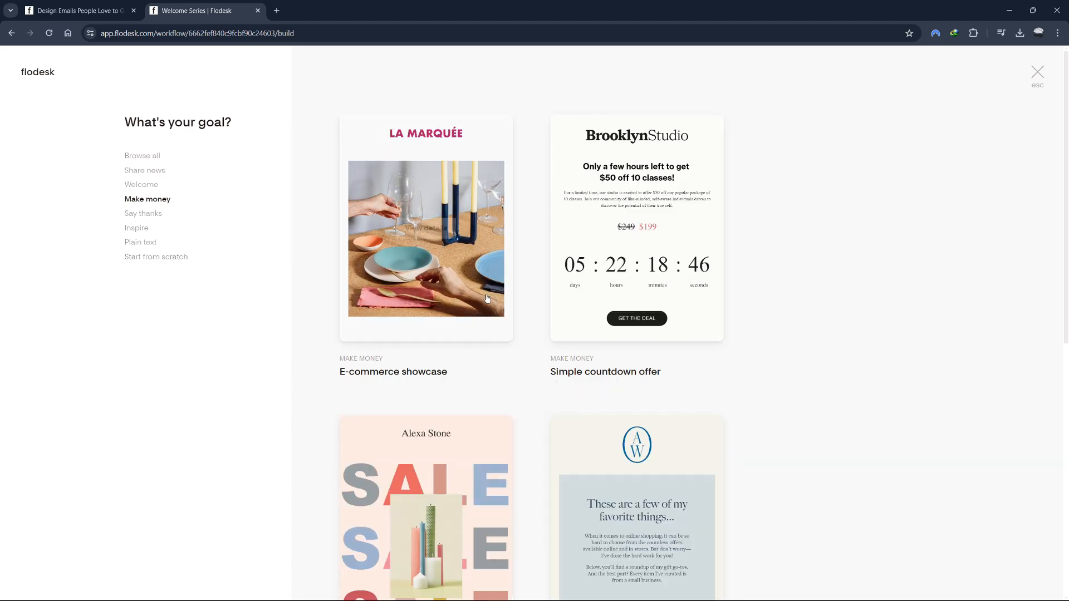
{"action": "scroll", "coordinate": [523, 296], "scroll_direction": "down", "scroll_amount": 9}
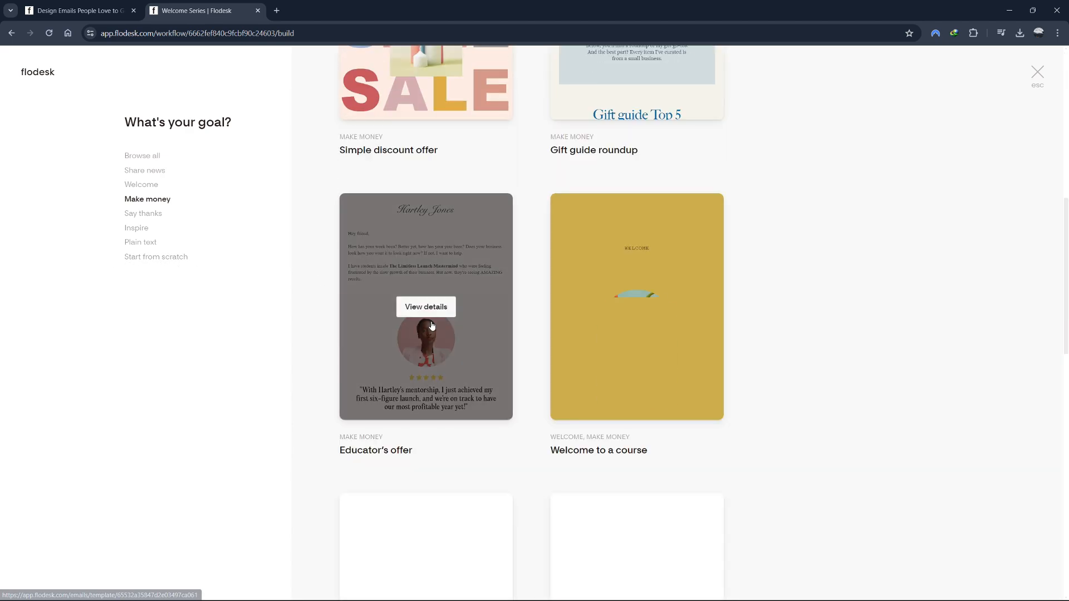
{"action": "left_click", "coordinate": [442, 310]}
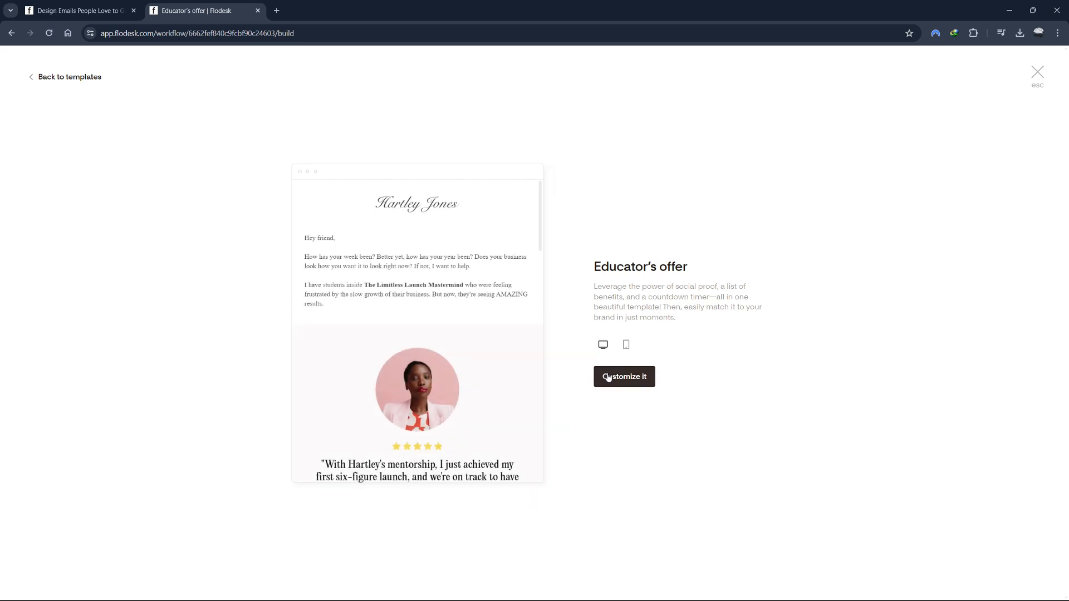
{"action": "left_click", "coordinate": [621, 376]}
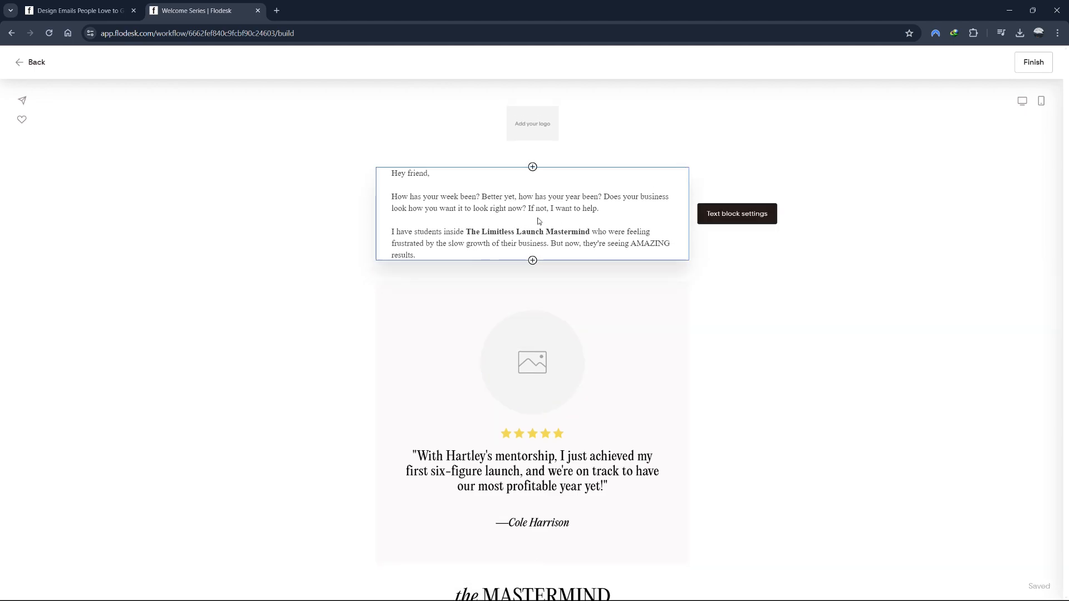
- Select the testimonial block in the email and look through its layout, link and block settings
{"action": "left_click", "coordinate": [544, 370]}
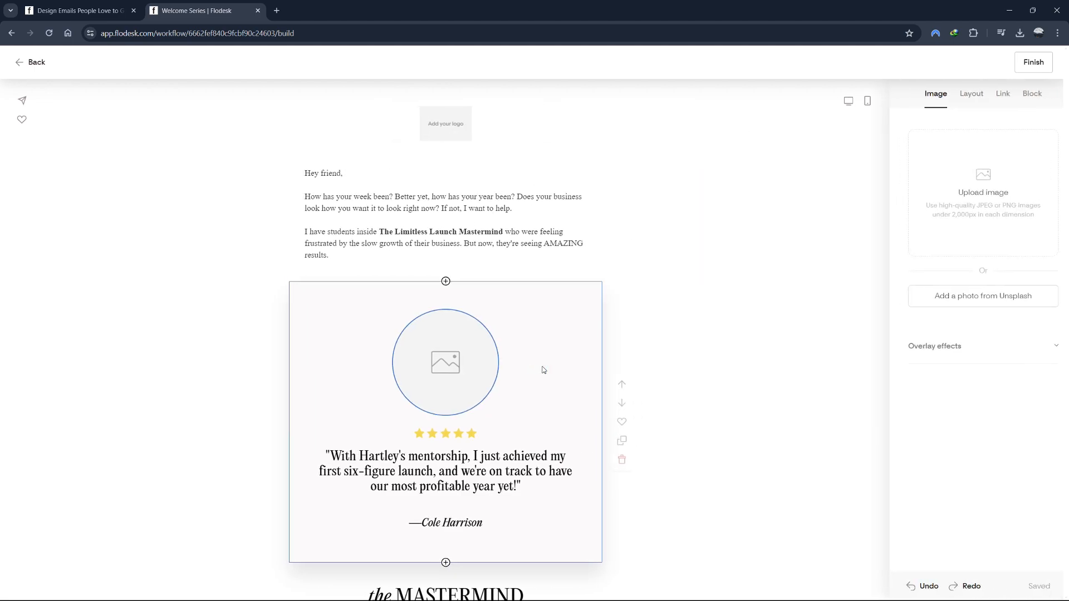
{"action": "left_click", "coordinate": [976, 94]}
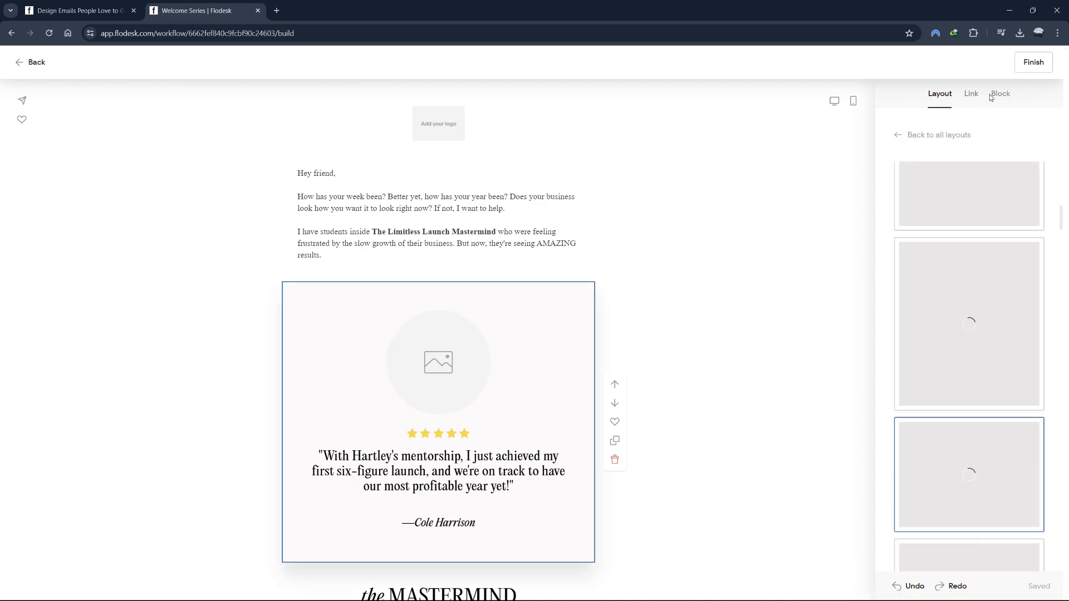
{"action": "left_click", "coordinate": [972, 93]}
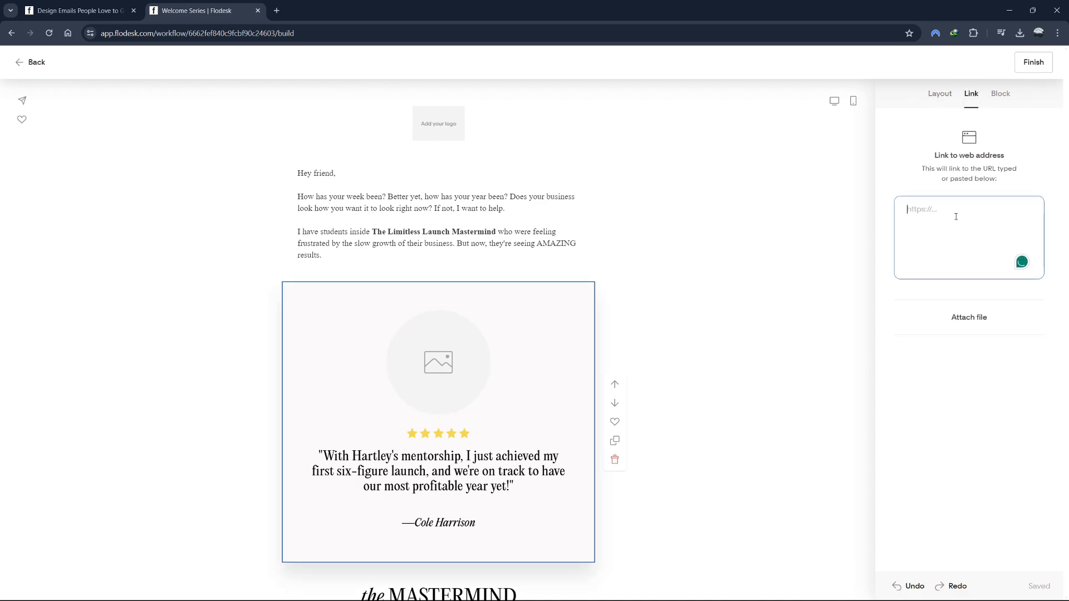
{"action": "left_click", "coordinate": [994, 99]}
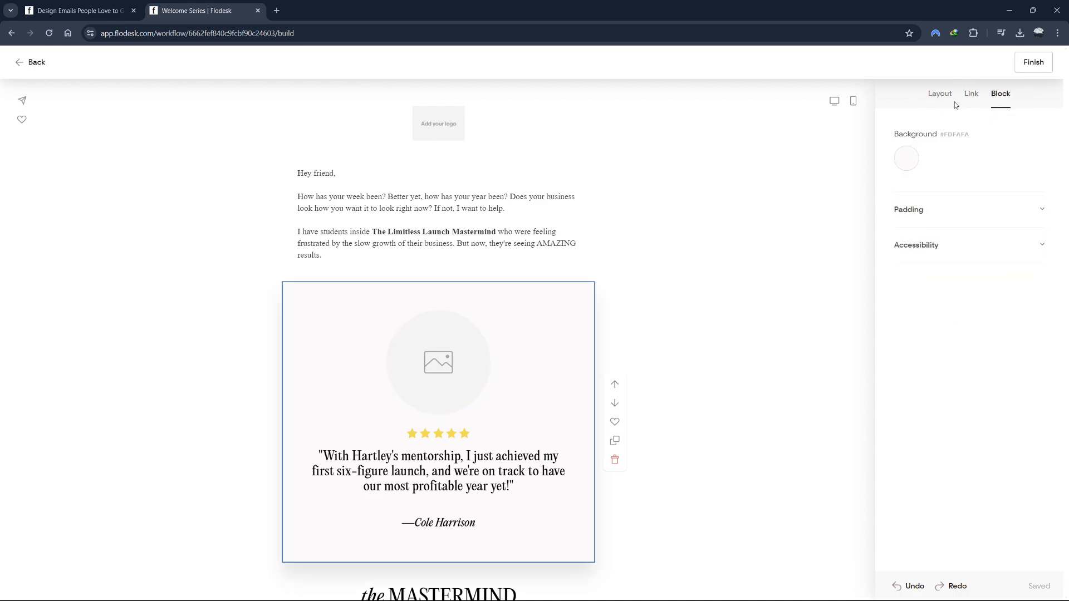
- Preview the email in mobile and desktop views, and finish editing it to return to the workflow
{"action": "left_click", "coordinate": [852, 102]}
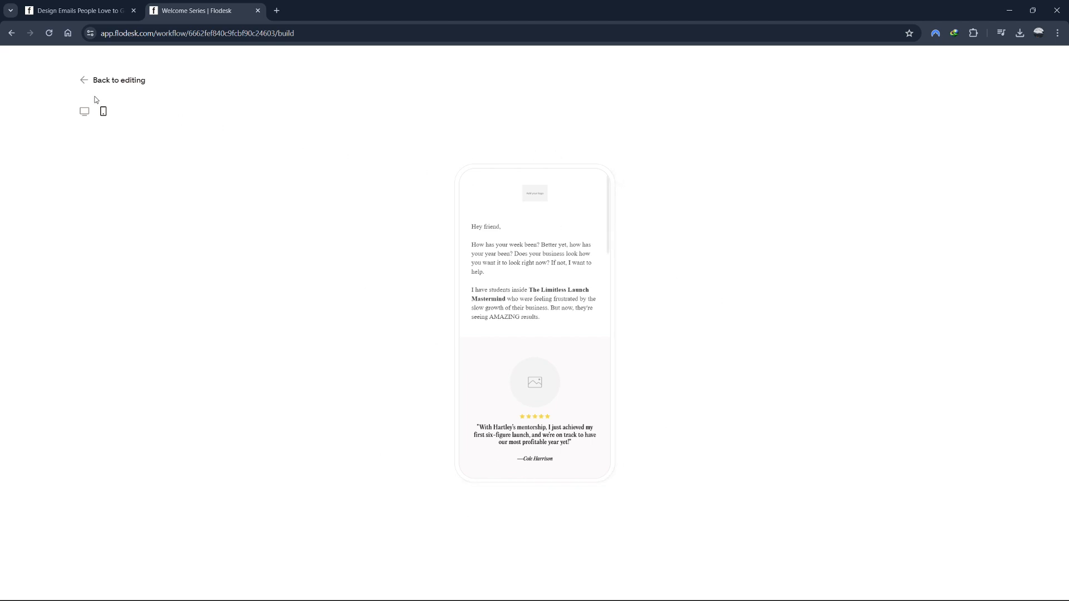
{"action": "left_click", "coordinate": [85, 111]}
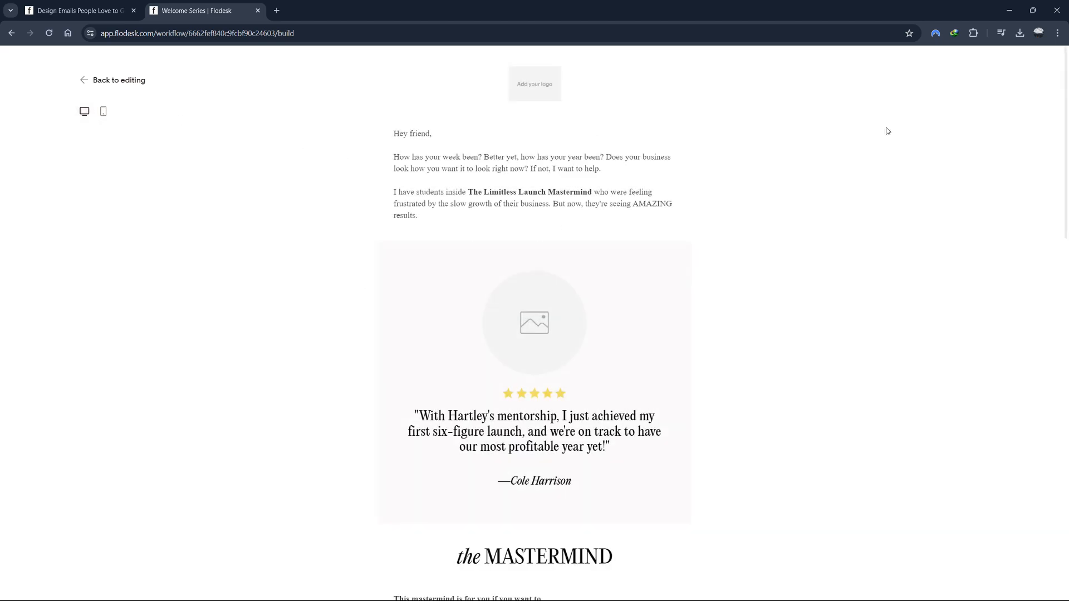
{"action": "left_click", "coordinate": [84, 81]}
{"action": "left_click", "coordinate": [1037, 65]}
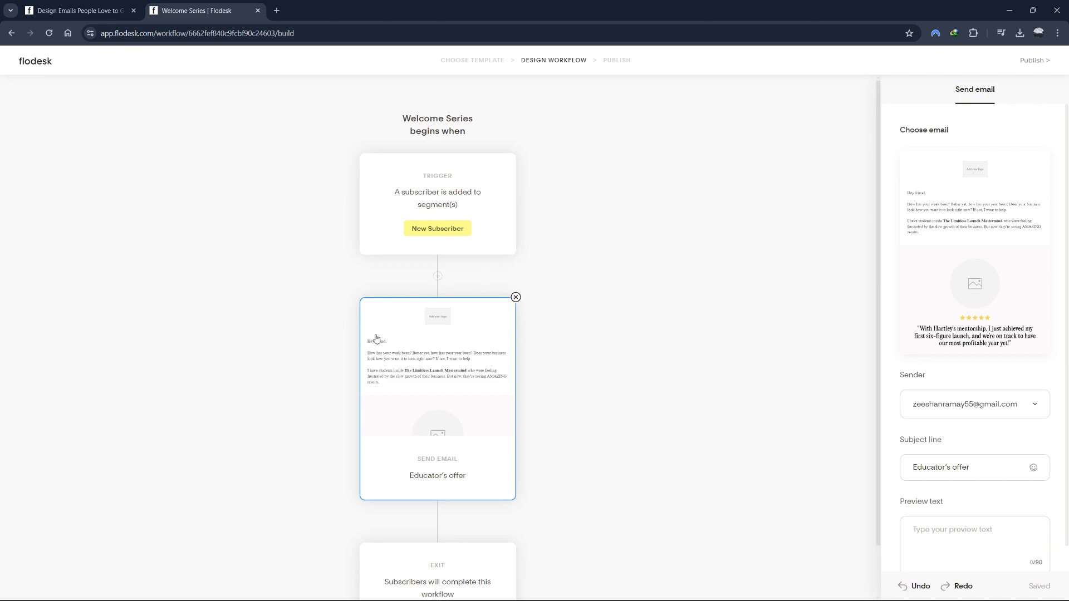
- Add a time delay of 3 days after the Educator's offer email in the workflow
{"action": "scroll", "coordinate": [602, 382], "scroll_direction": "down", "scroll_amount": 1}
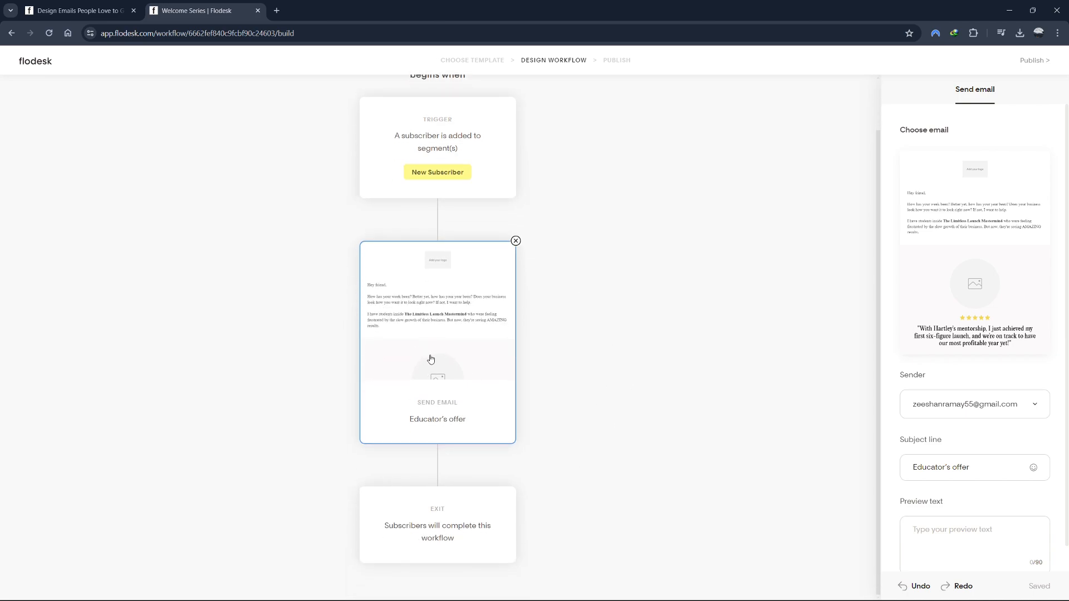
{"action": "mouse_move", "coordinate": [438, 475]}
{"action": "left_click", "coordinate": [438, 467]}
{"action": "left_click", "coordinate": [381, 418]}
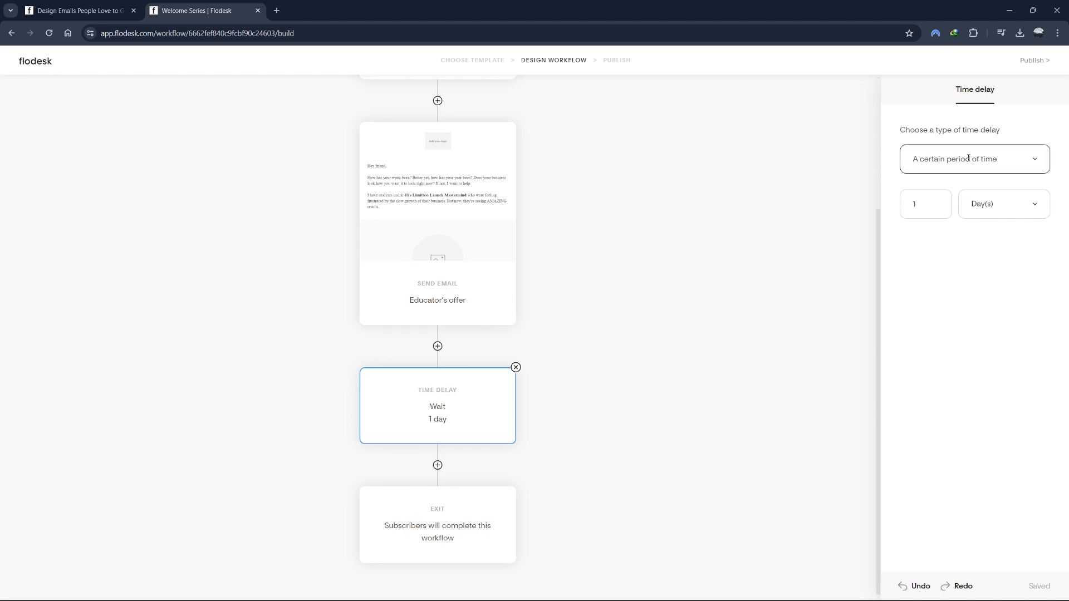
{"action": "left_click", "coordinate": [918, 202]}
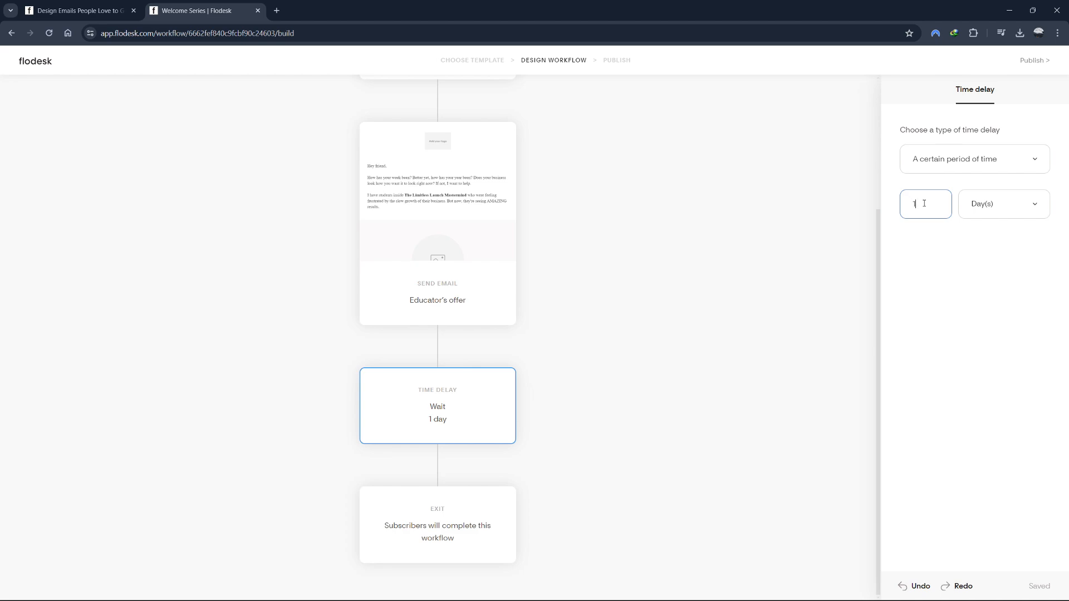
{"action": "key", "text": "BackSpace"}
{"action": "type", "text": "3"}
{"action": "left_click", "coordinate": [1045, 594]}
- Add a second send-email step after the 3-day delay, and check the existing emails for duplication without choosing one
{"action": "left_click", "coordinate": [437, 466]}
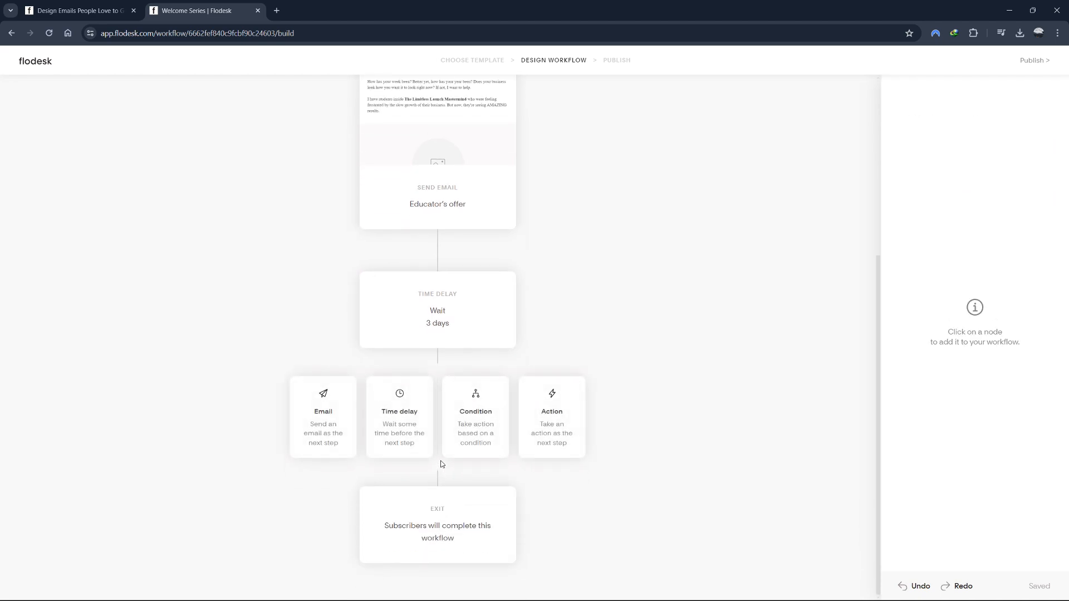
{"action": "left_click", "coordinate": [351, 444]}
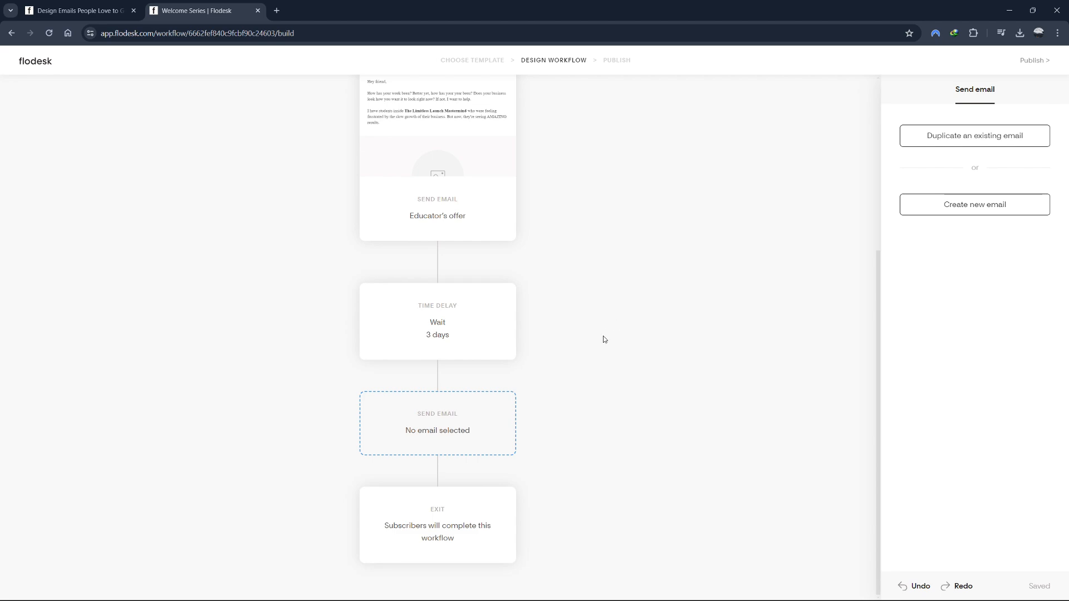
{"action": "left_click", "coordinate": [961, 137]}
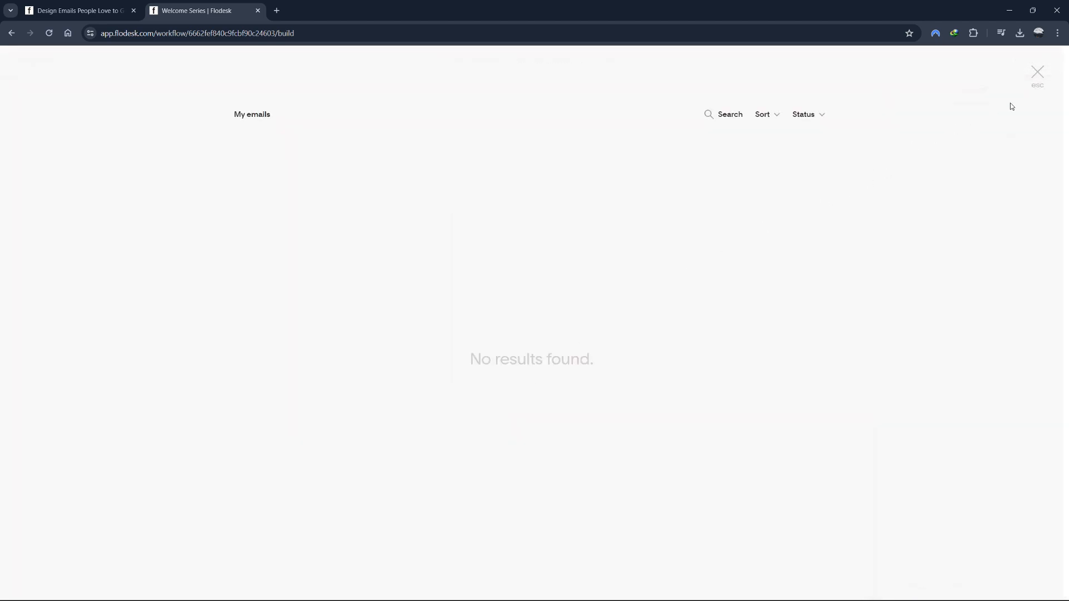
{"action": "left_click", "coordinate": [1039, 73]}
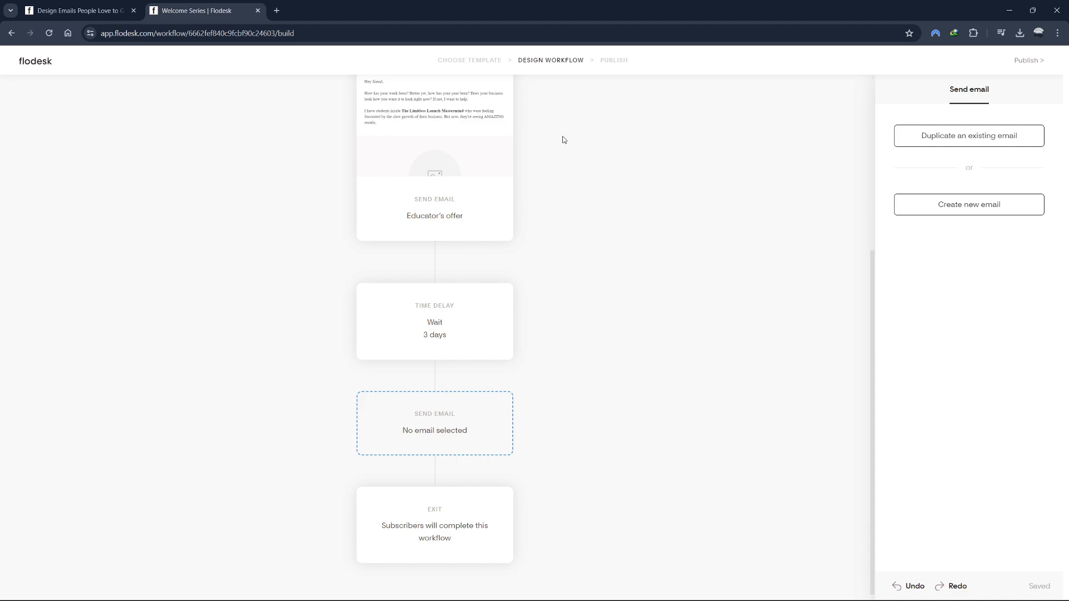
- Leave the workflow editor and reopen the Welcome Series workflow
{"action": "left_click", "coordinate": [34, 63]}
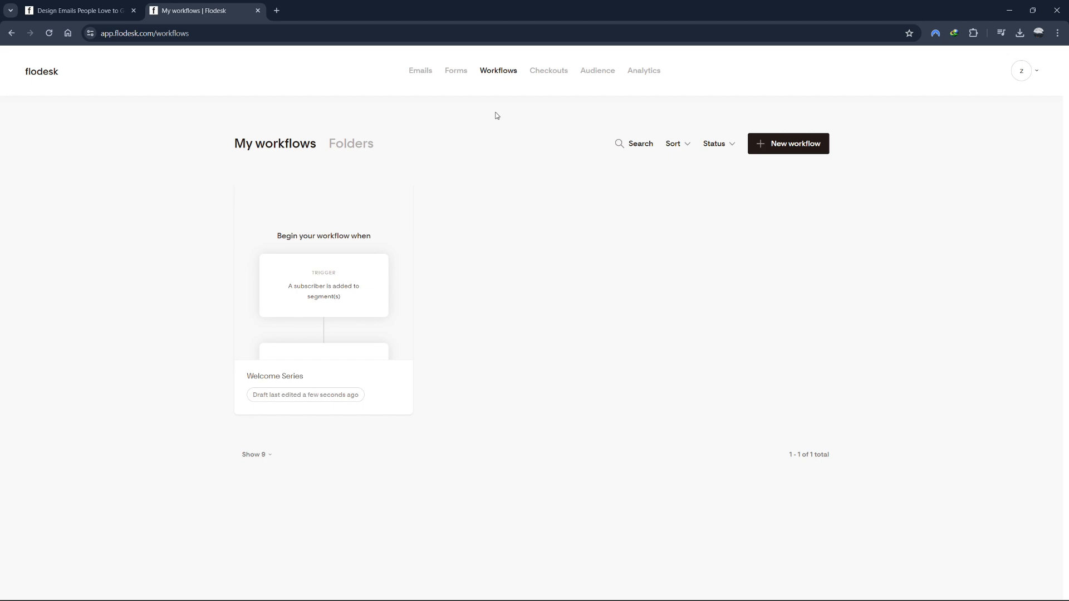
{"action": "left_click", "coordinate": [326, 271]}
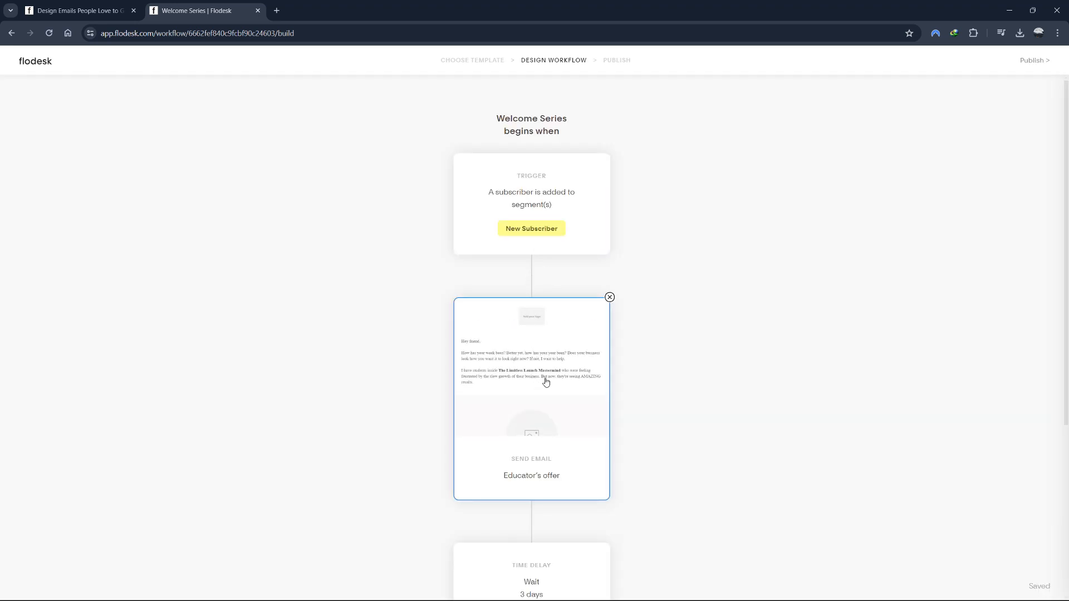
- Insert a "Subscriber is in segment(s)" condition after the Educator's offer email, moving the following steps to the YES branch
{"action": "scroll", "coordinate": [545, 382], "scroll_direction": "down", "scroll_amount": 5}
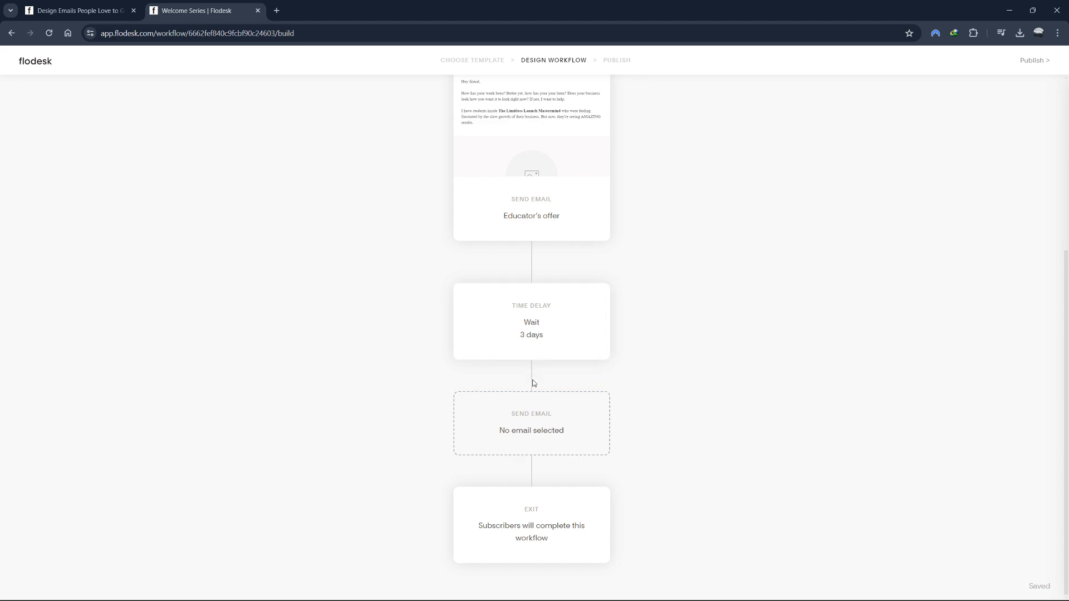
{"action": "left_click", "coordinate": [532, 265]}
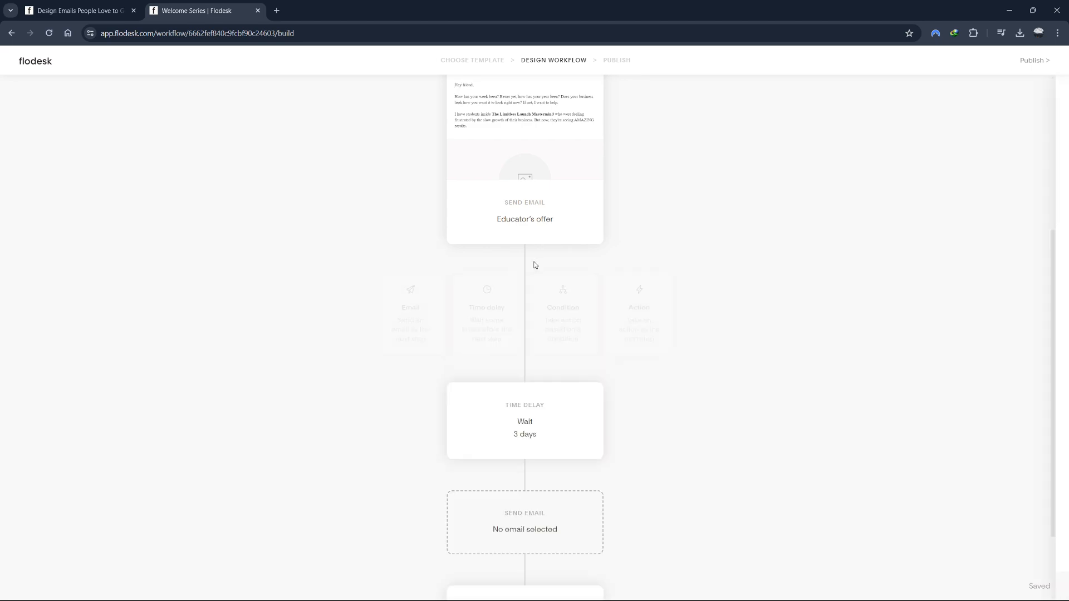
{"action": "left_click", "coordinate": [481, 347]}
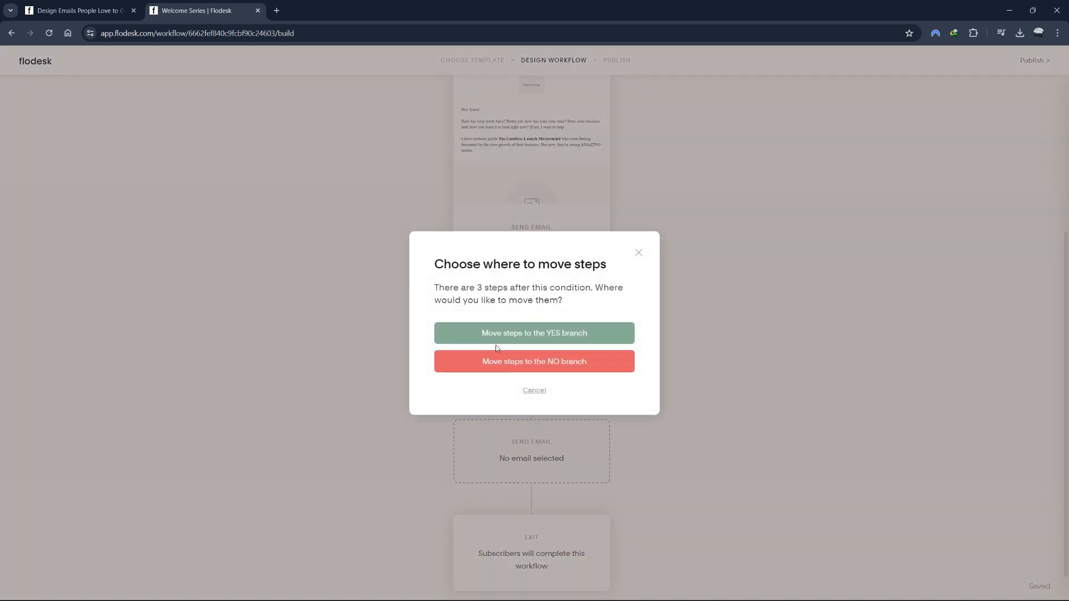
{"action": "left_click", "coordinate": [551, 363]}
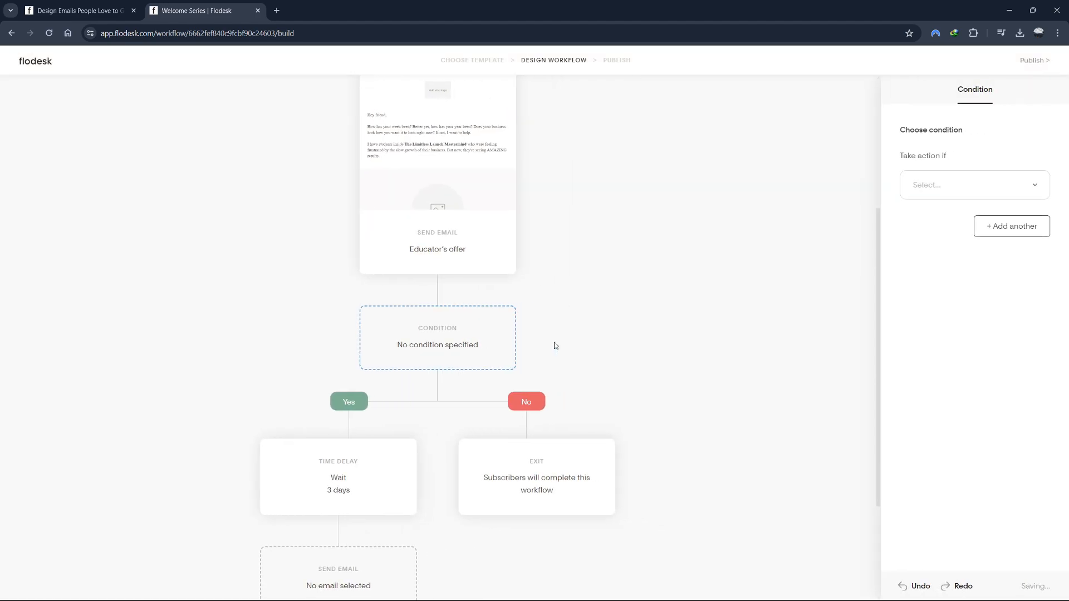
{"action": "left_click", "coordinate": [970, 181]}
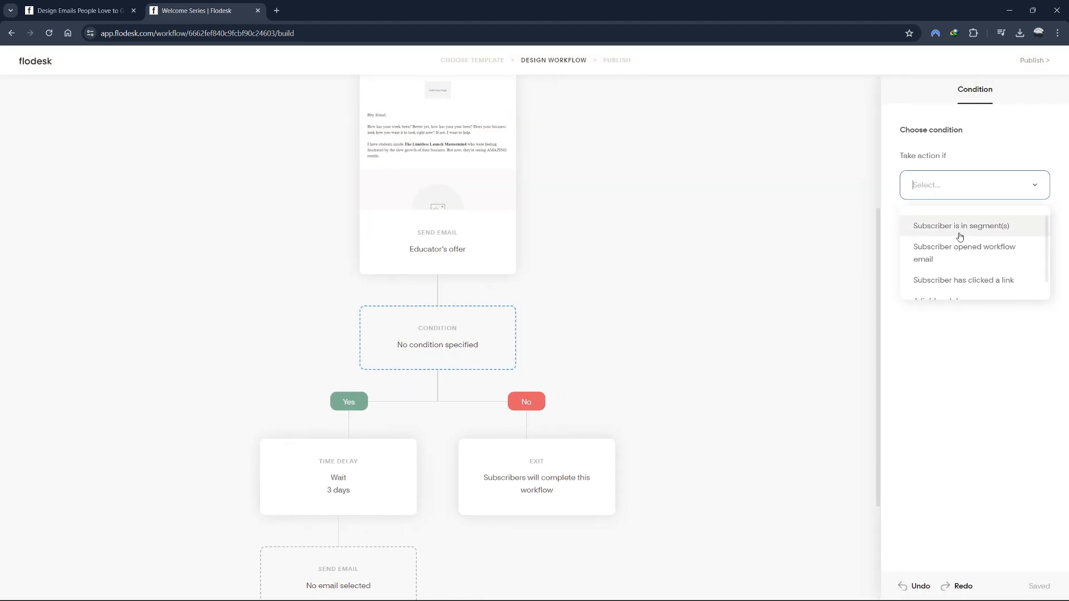
{"action": "left_click", "coordinate": [956, 233]}
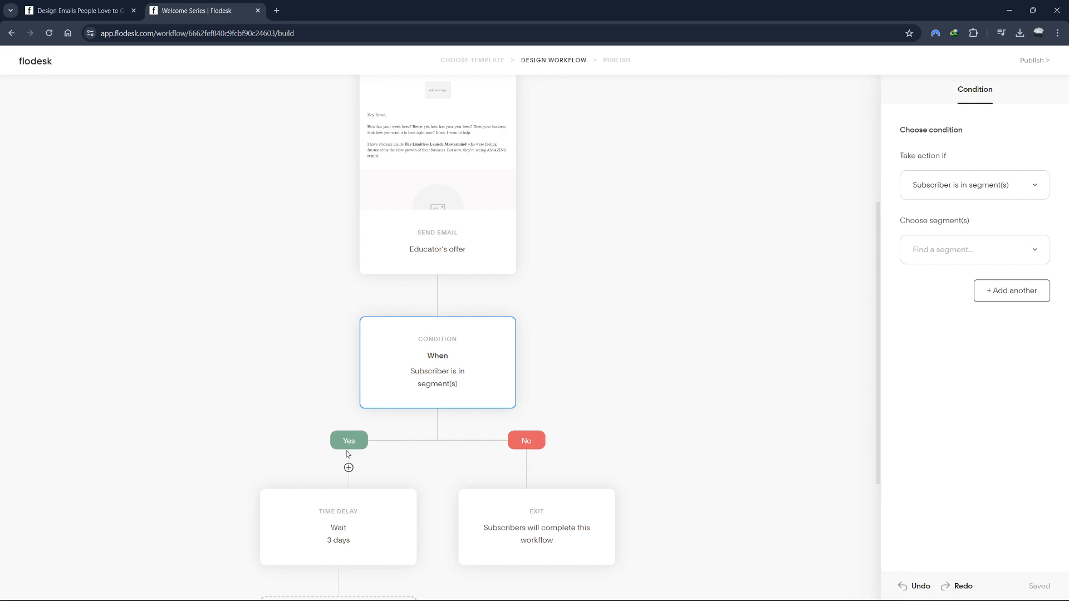
- Add an action step to the Yes and No branches, and set the No branch's action to Remove subscribers from segment(s)
{"action": "left_click", "coordinate": [348, 469]}
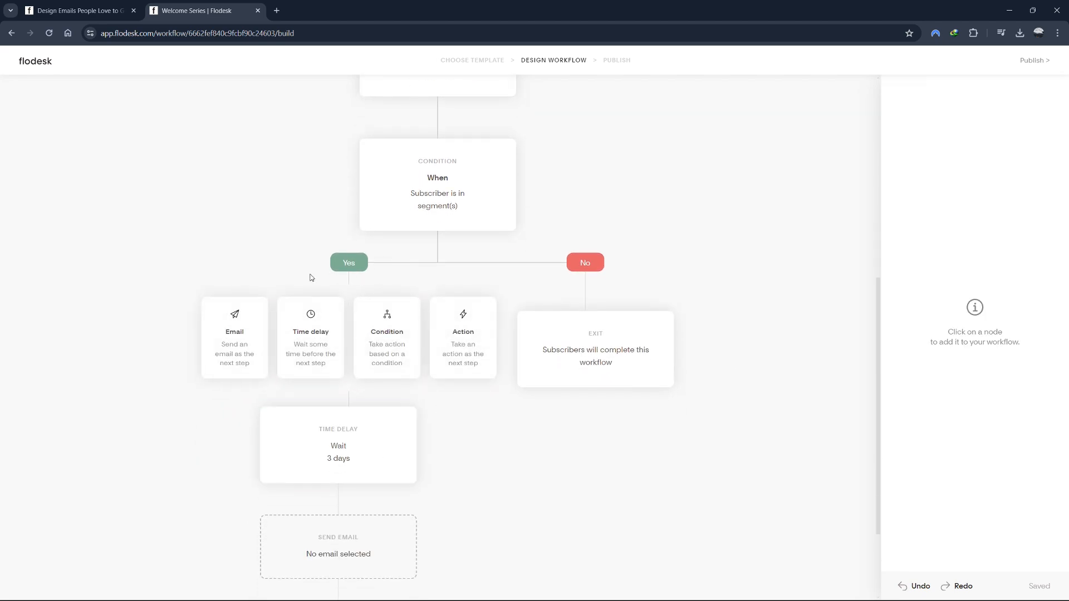
{"action": "left_click", "coordinate": [475, 345]}
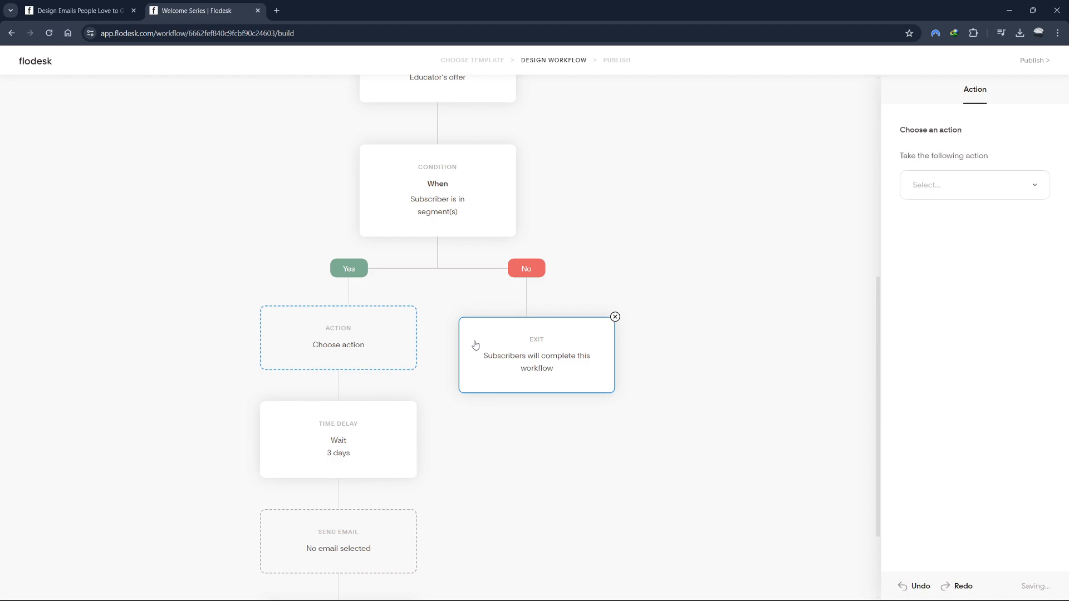
{"action": "left_click", "coordinate": [525, 299]}
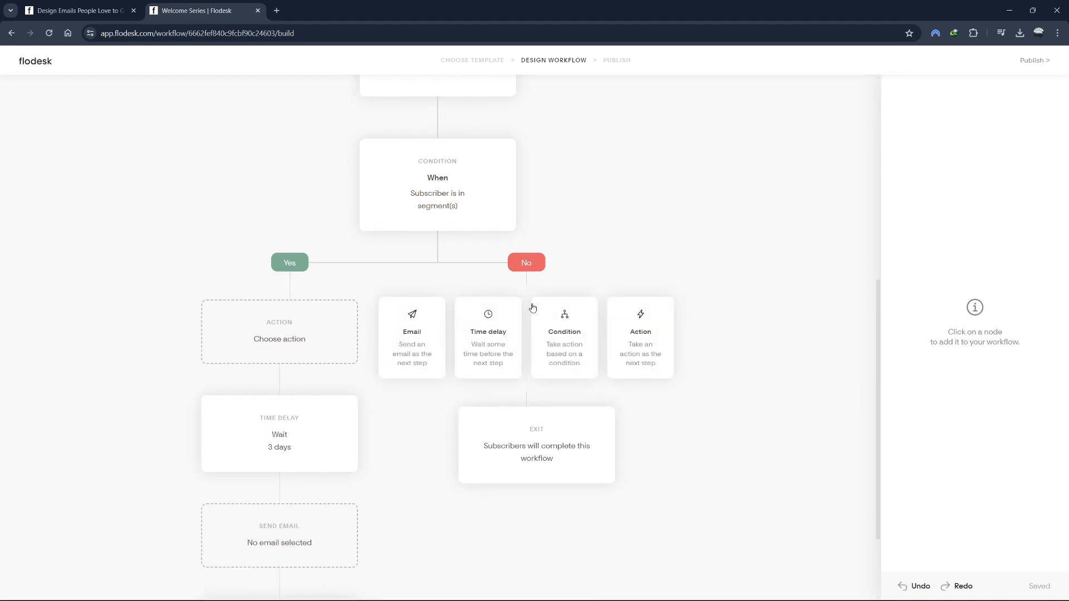
{"action": "left_click", "coordinate": [644, 357]}
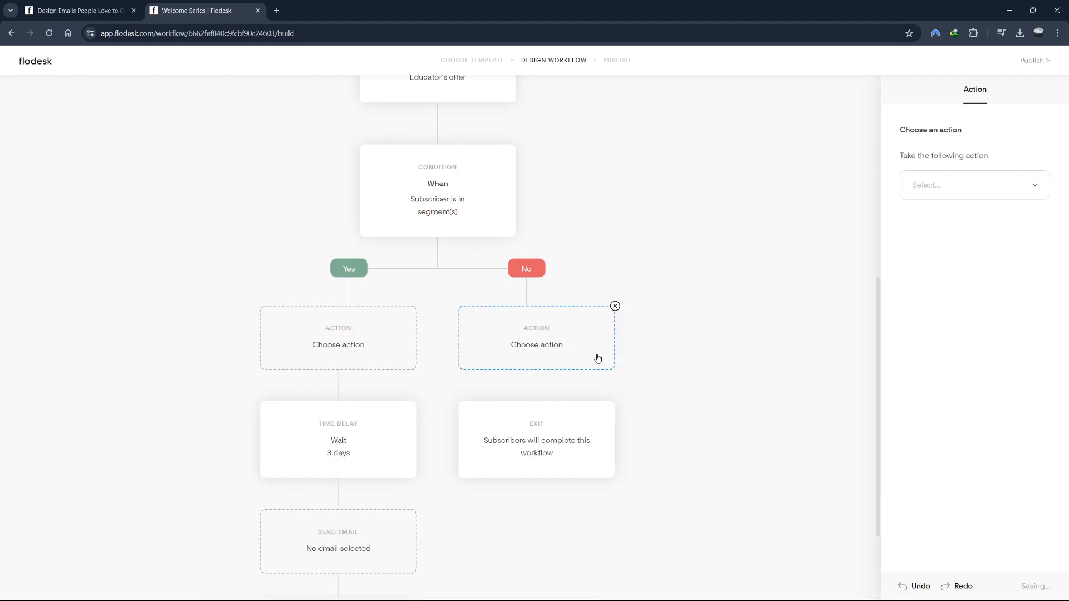
{"action": "left_click", "coordinate": [952, 186]}
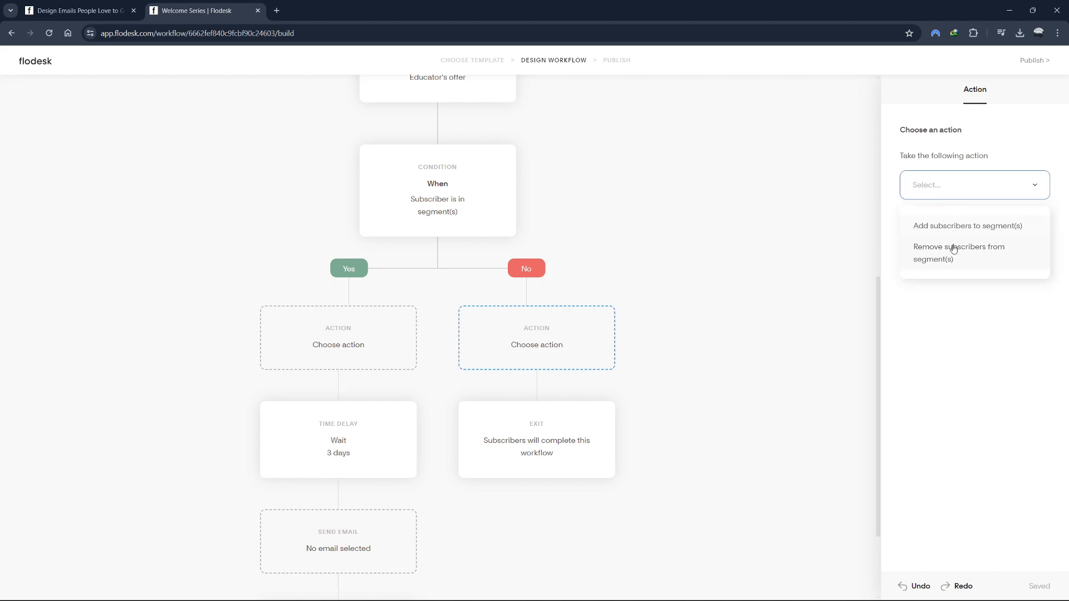
{"action": "left_click", "coordinate": [954, 249]}
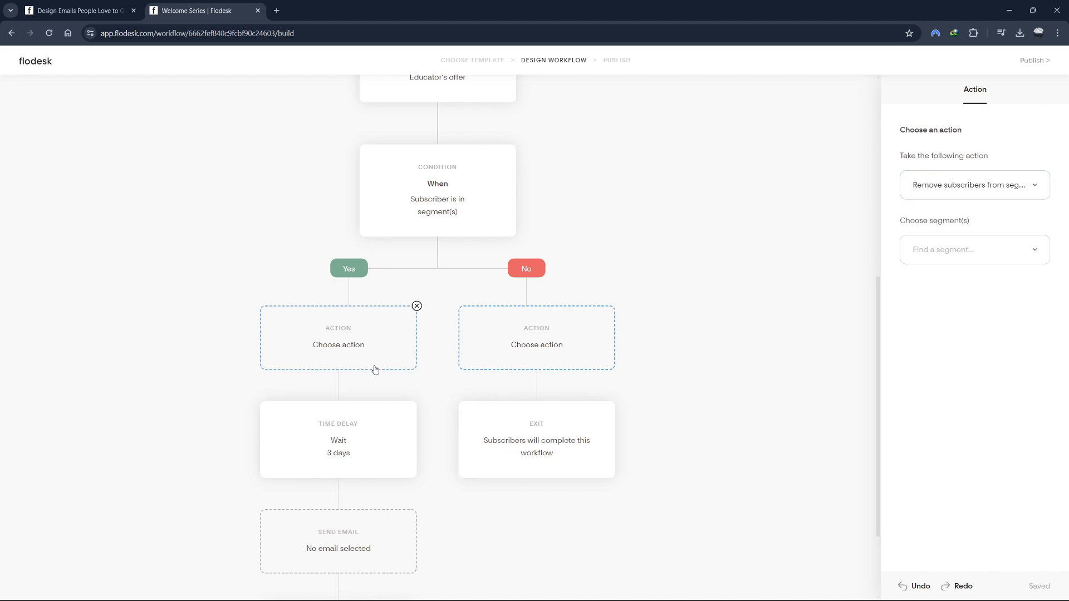
- Set the Yes branch's action to Add subscribers to segment(s) with the New Subscriber segment
{"action": "left_click", "coordinate": [339, 355]}
{"action": "left_click", "coordinate": [954, 184]}
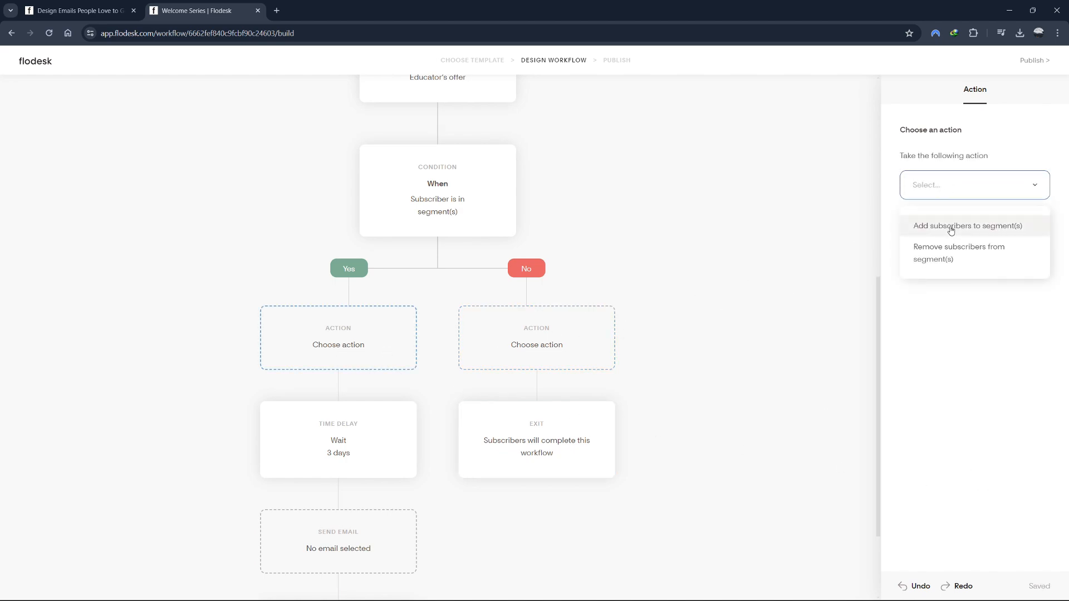
{"action": "left_click", "coordinate": [951, 227]}
{"action": "left_click", "coordinate": [938, 254]}
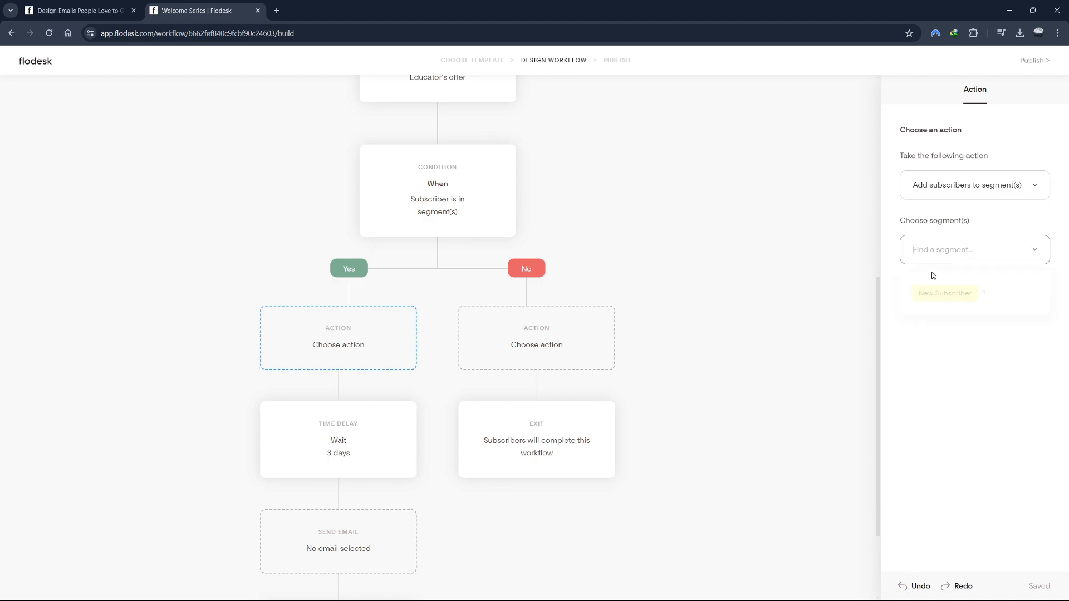
{"action": "left_click", "coordinate": [931, 292]}
- Choose New Subscriber as the segment for the No branch's removal action
{"action": "left_click", "coordinate": [524, 344]}
{"action": "left_click", "coordinate": [960, 249]}
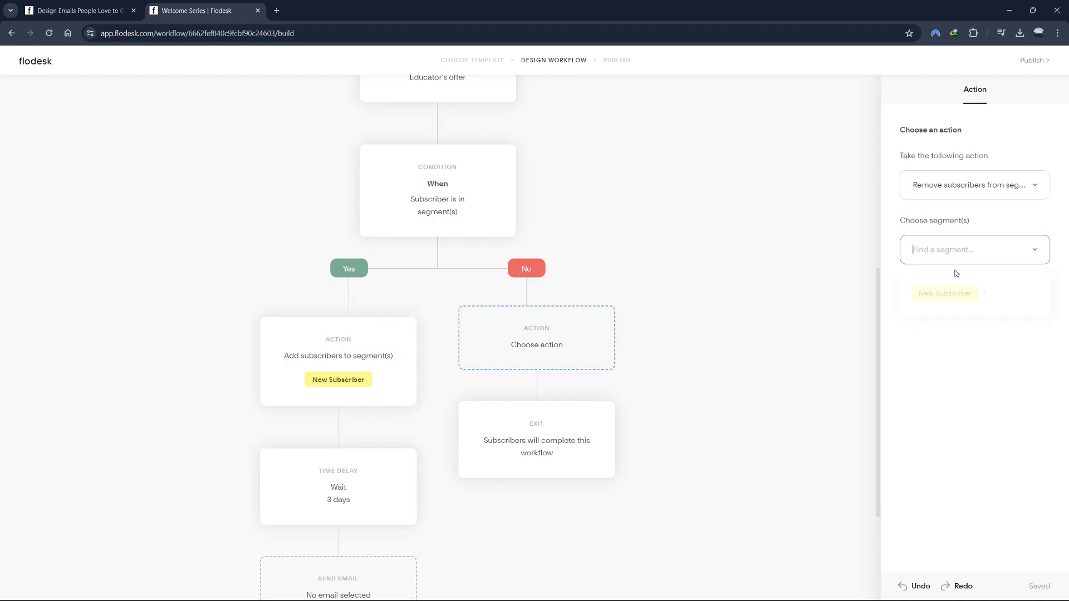
{"action": "left_click", "coordinate": [936, 293]}
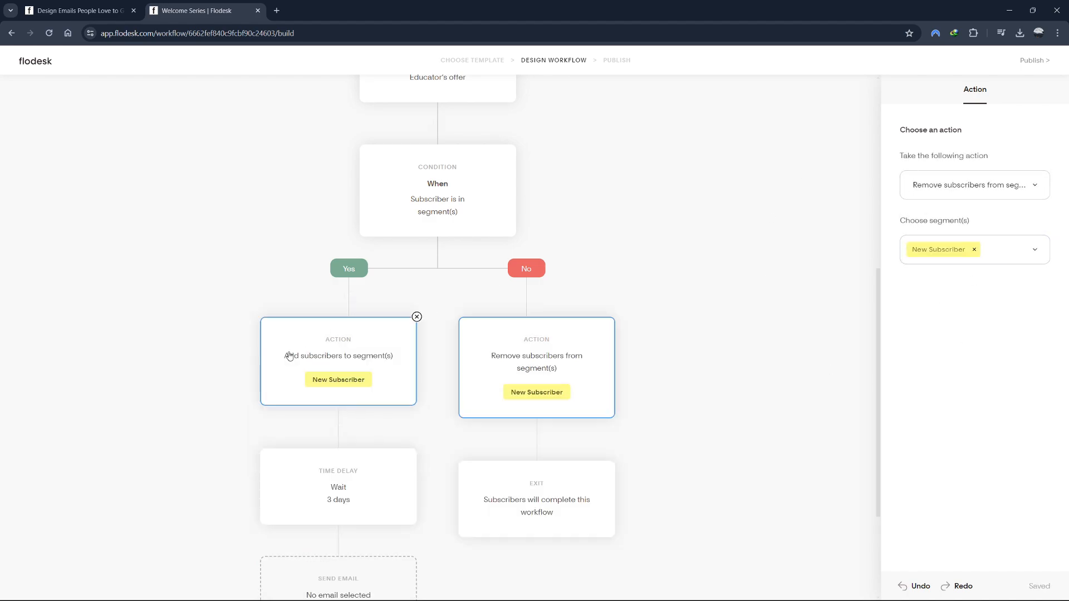
- View the exit step of the No branch and look over both branches of the condition
{"action": "scroll", "coordinate": [565, 376], "scroll_direction": "down", "scroll_amount": 3}
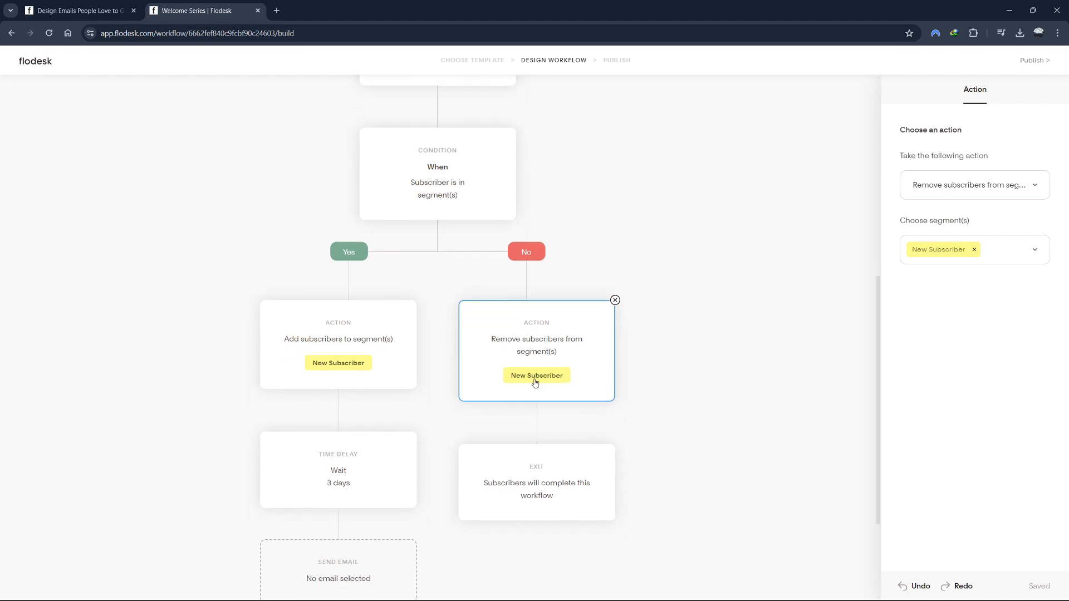
{"action": "left_click", "coordinate": [585, 333]}
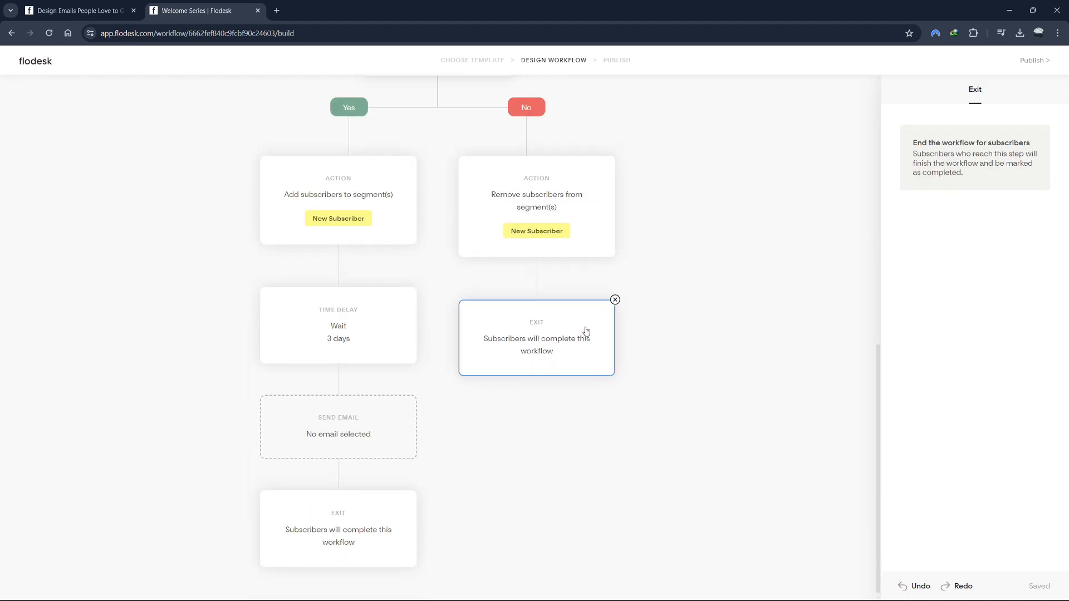
{"action": "scroll", "coordinate": [516, 284], "scroll_direction": "up", "scroll_amount": 2}
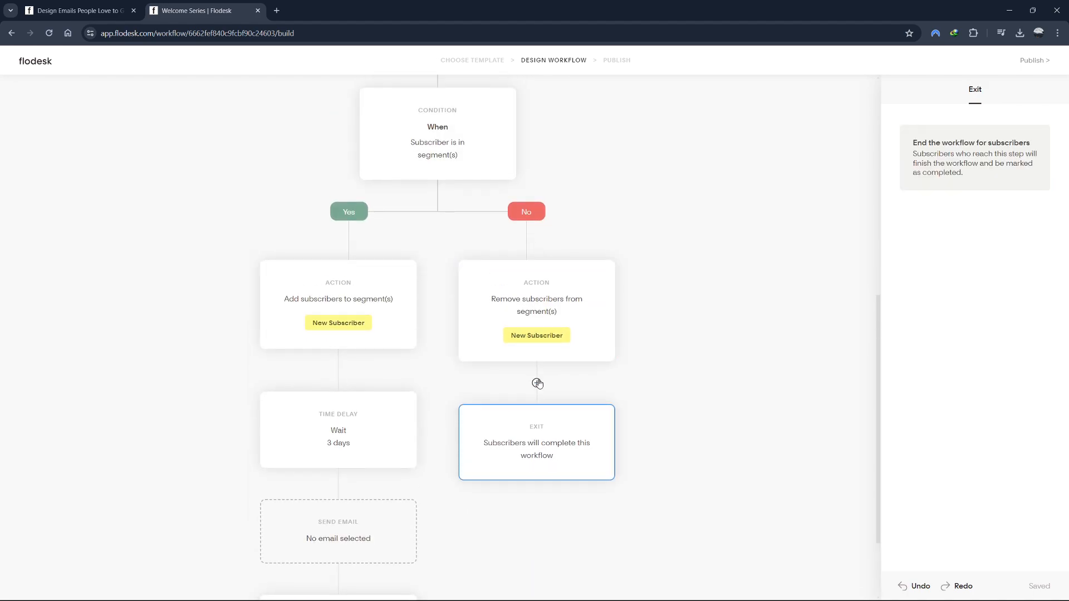
- Add another action step before the No branch's exit and view its available actions
{"action": "left_click", "coordinate": [538, 383]}
{"action": "left_click", "coordinate": [645, 342]}
{"action": "left_click", "coordinate": [929, 195]}
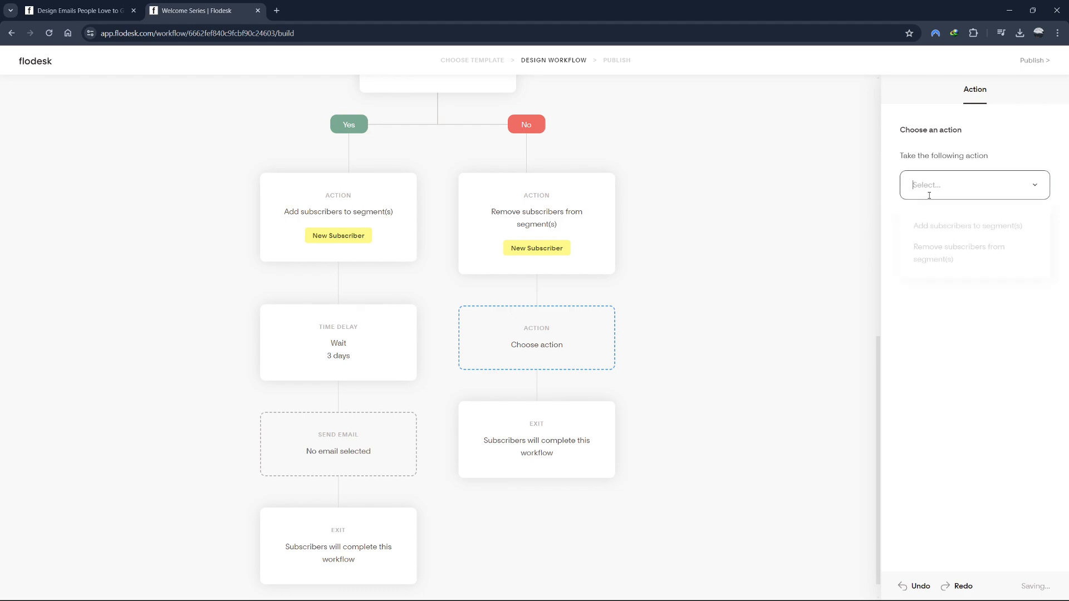
{"action": "left_click", "coordinate": [950, 330]}
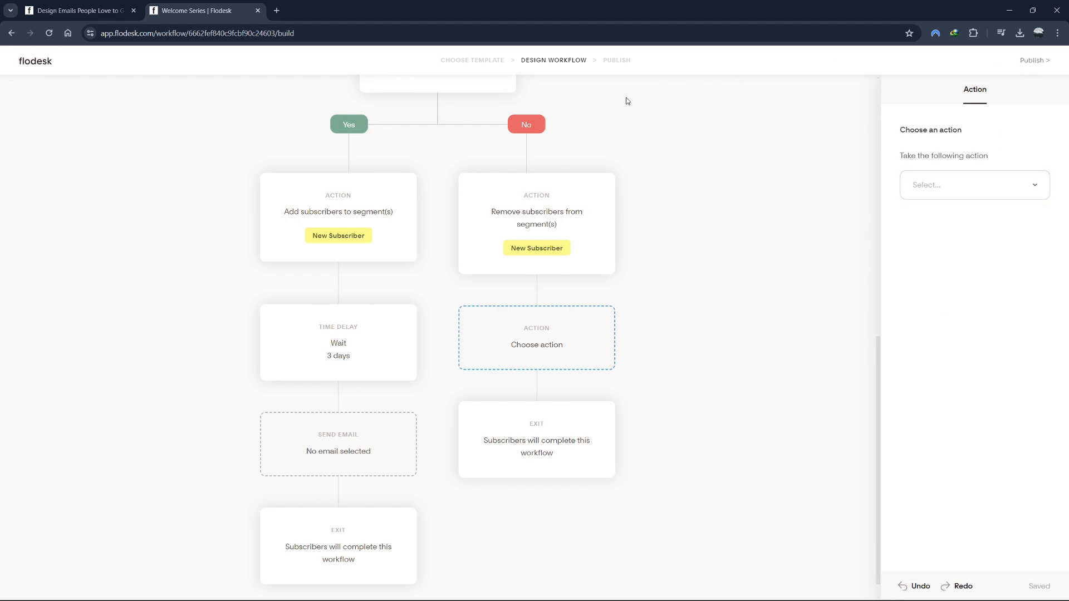
- Look over the workflow from its start, view its publish page, and return to the workflows list
{"action": "scroll", "coordinate": [619, 227], "scroll_direction": "up", "scroll_amount": 10}
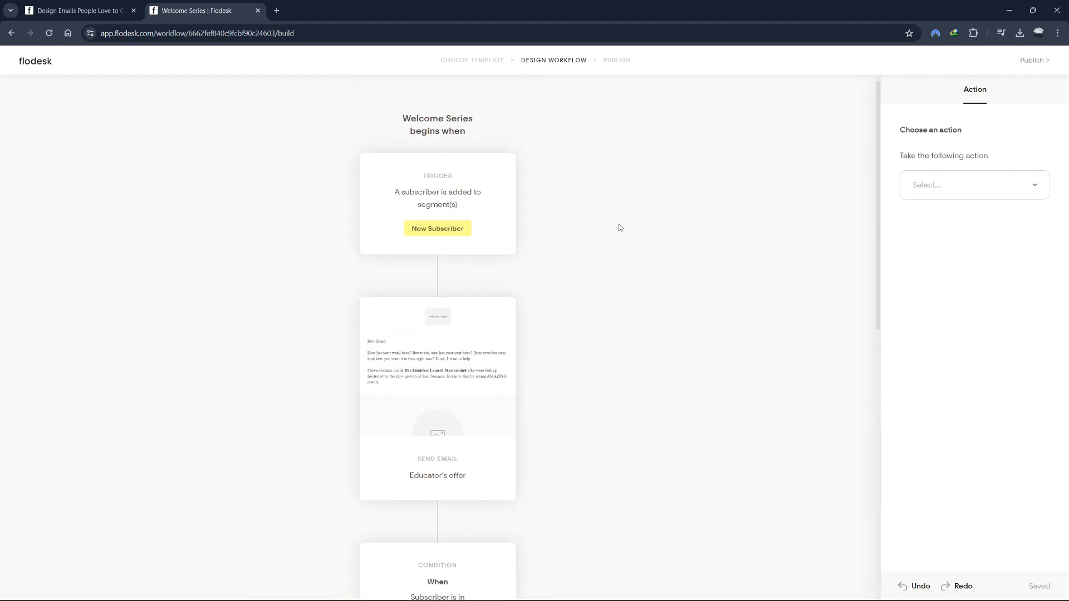
{"action": "left_click", "coordinate": [1033, 61]}
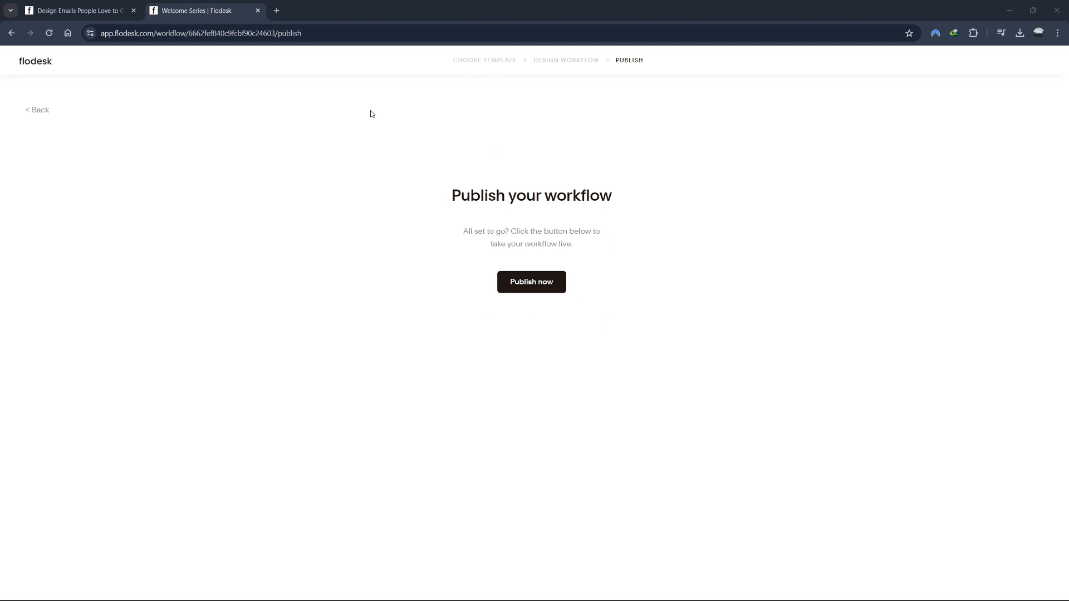
{"action": "left_click", "coordinate": [40, 62]}
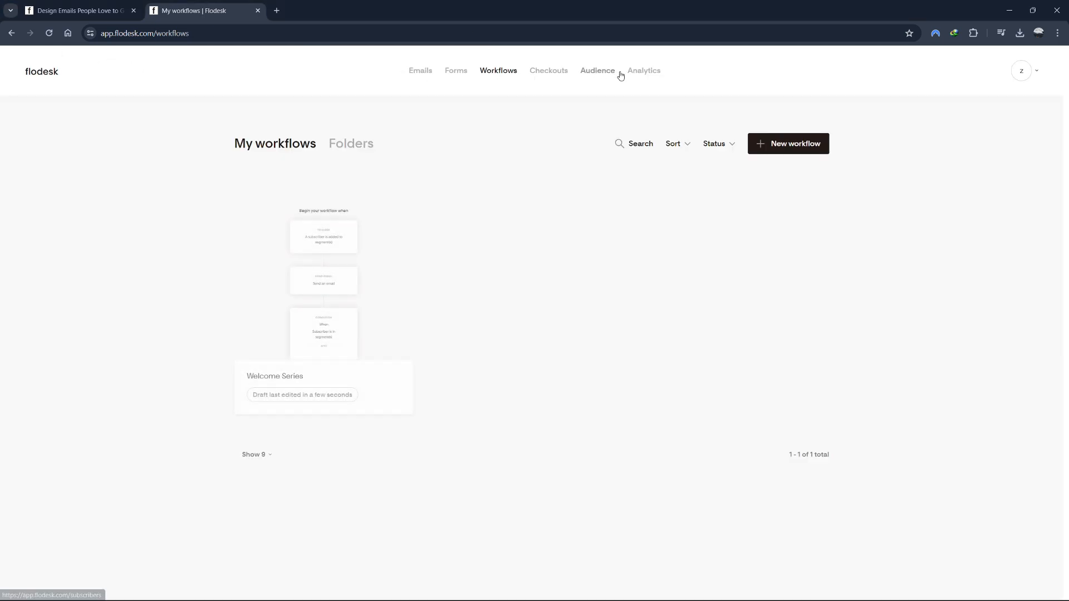
- Review the analytics pages for subscribers, emails, forms, workflows and checkouts
{"action": "left_click", "coordinate": [640, 71]}
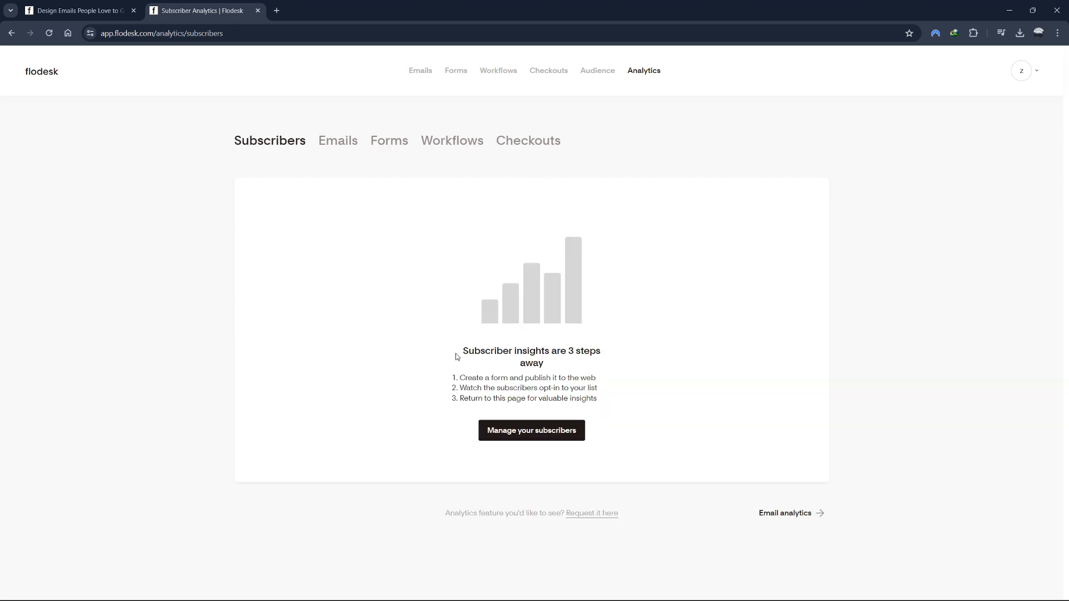
{"action": "left_click", "coordinate": [327, 146]}
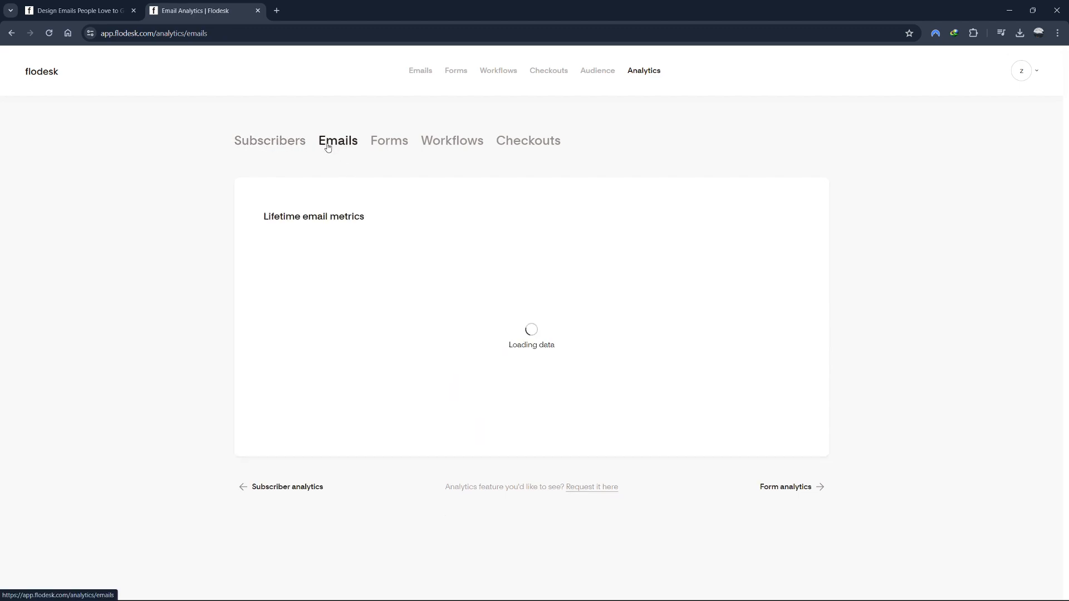
{"action": "left_click_drag", "start_coordinate": [363, 220], "coordinate": [253, 228]}
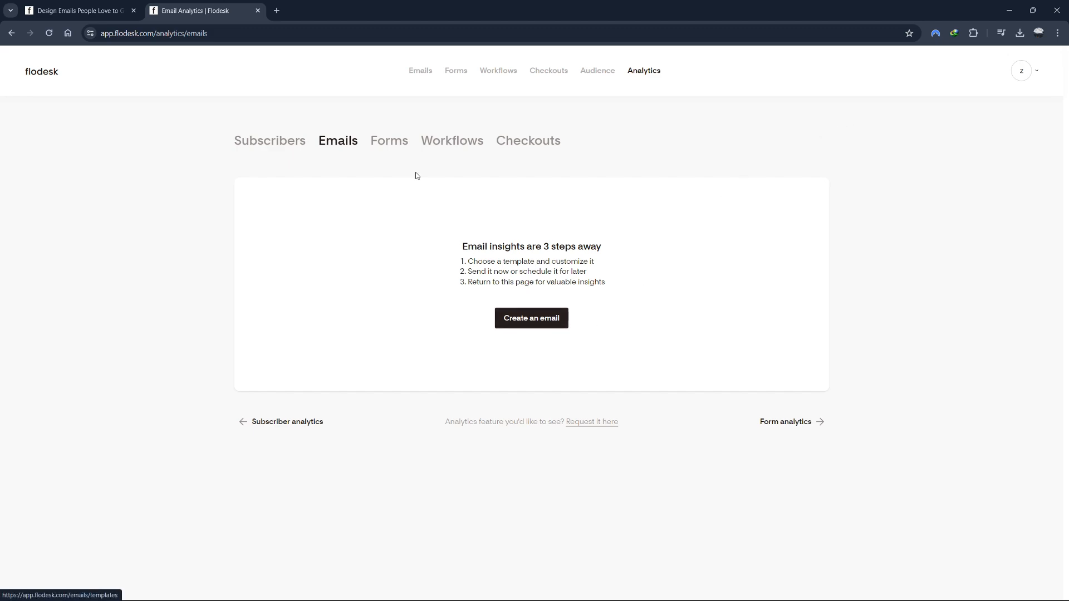
{"action": "left_click", "coordinate": [395, 145]}
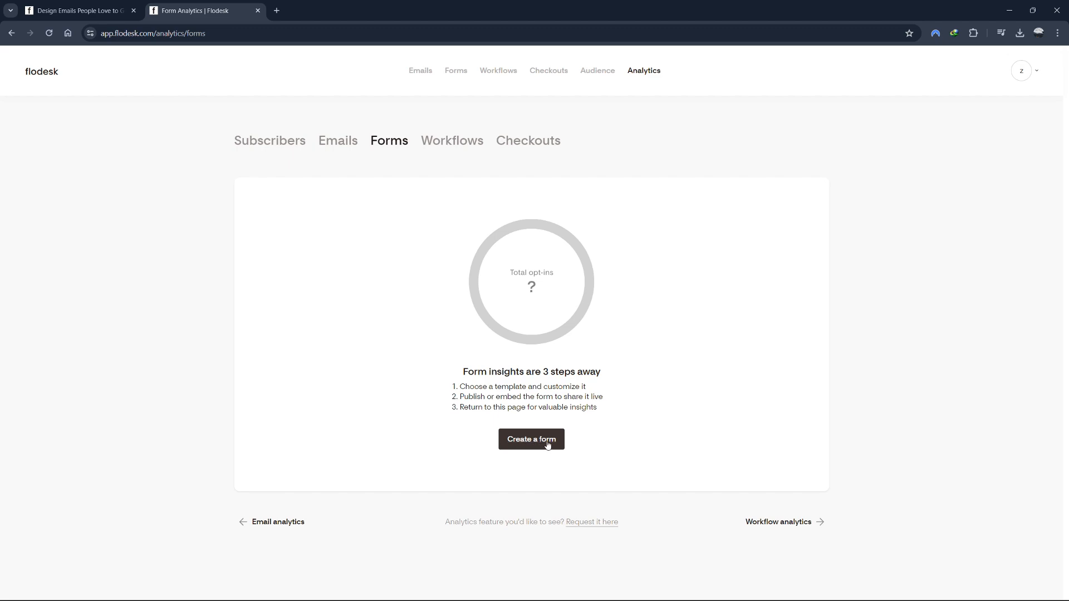
{"action": "left_click", "coordinate": [474, 148]}
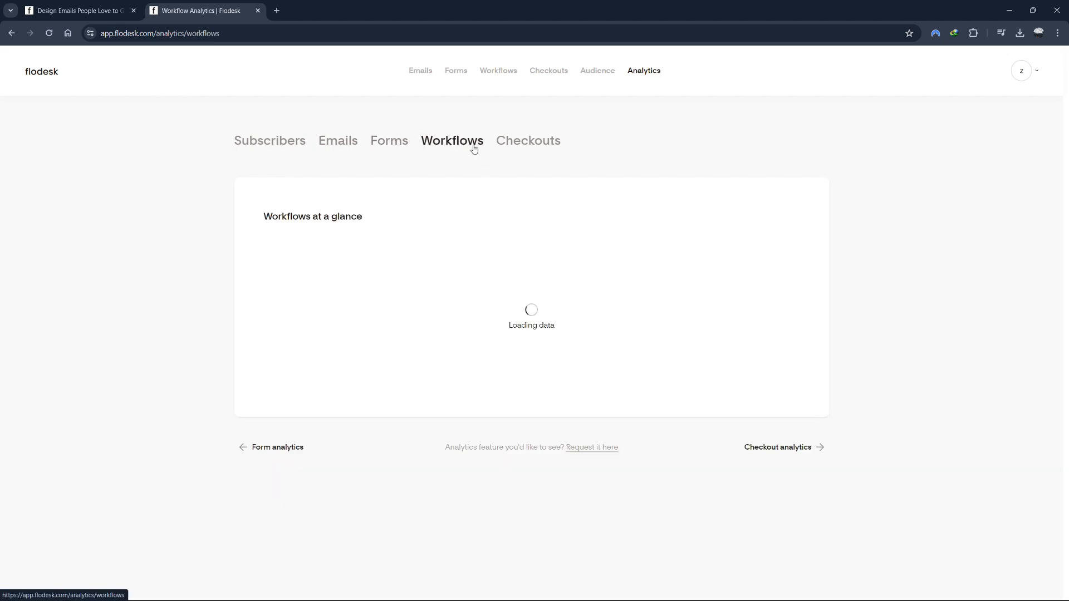
{"action": "left_click", "coordinate": [516, 146]}
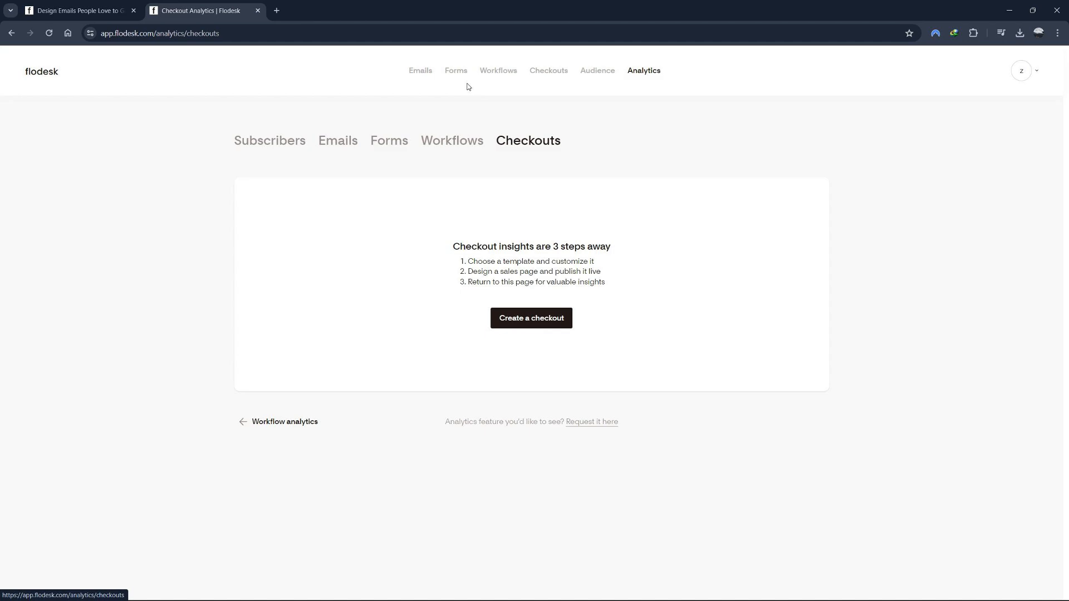
- Start a new form from the Link in bio with freebie template
{"action": "left_click", "coordinate": [455, 72]}
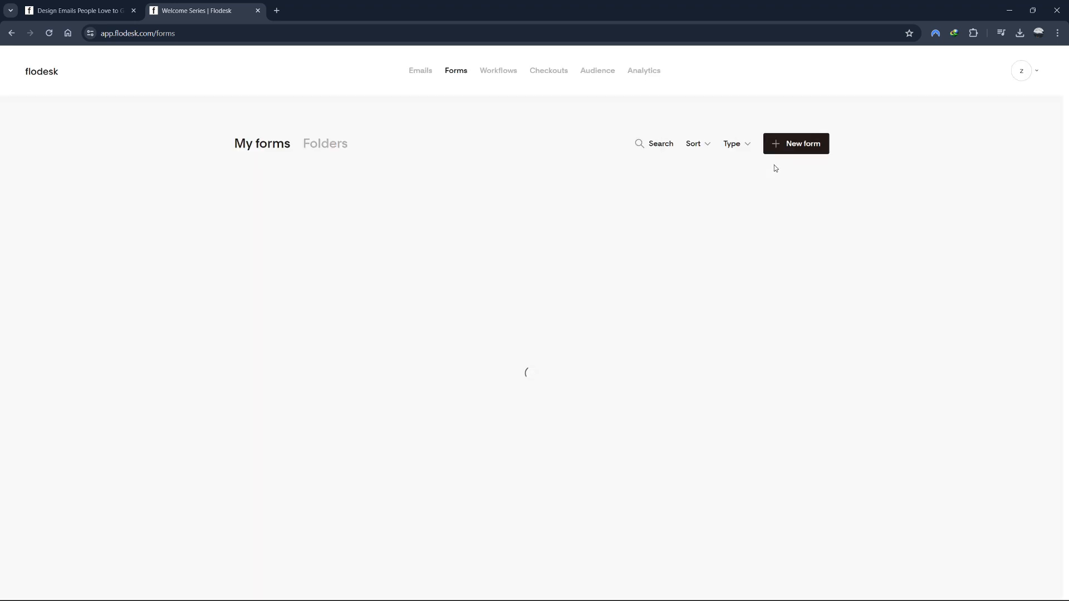
{"action": "left_click", "coordinate": [819, 145]}
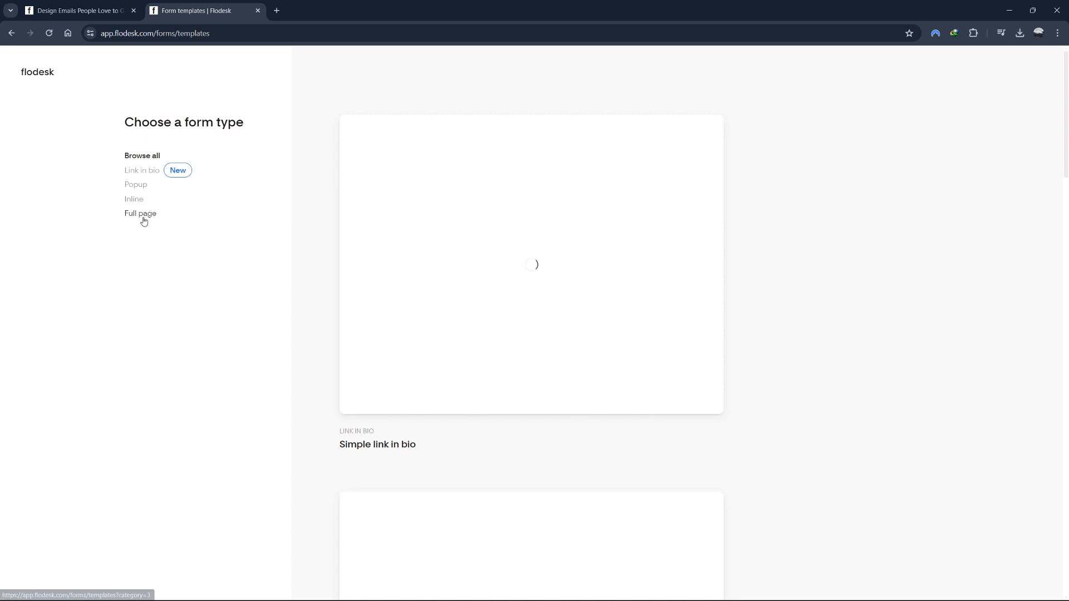
{"action": "scroll", "coordinate": [484, 294], "scroll_direction": "down", "scroll_amount": 3}
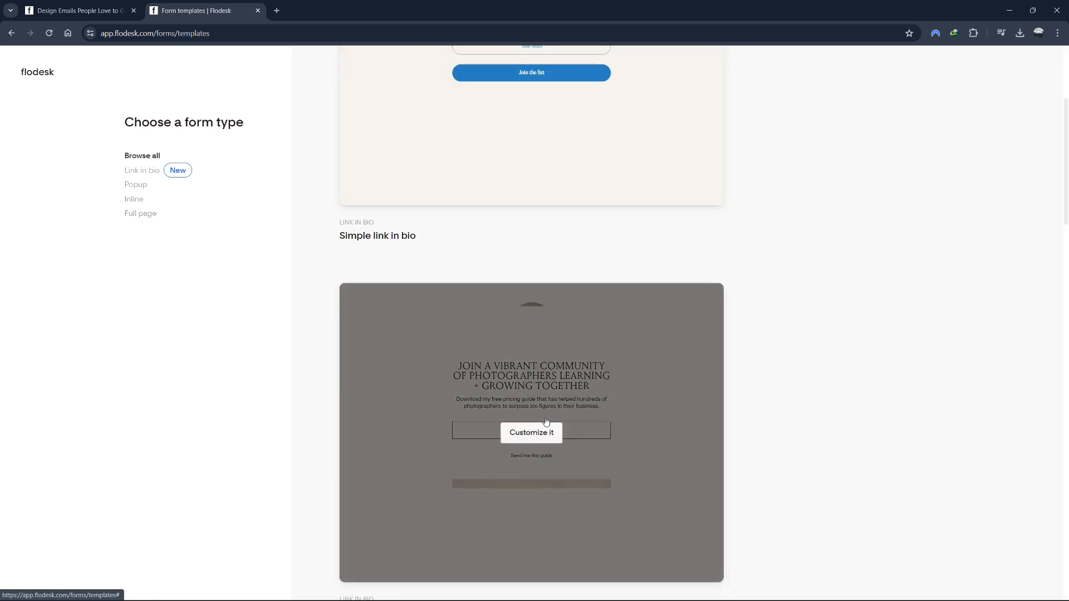
{"action": "left_click", "coordinate": [545, 421]}
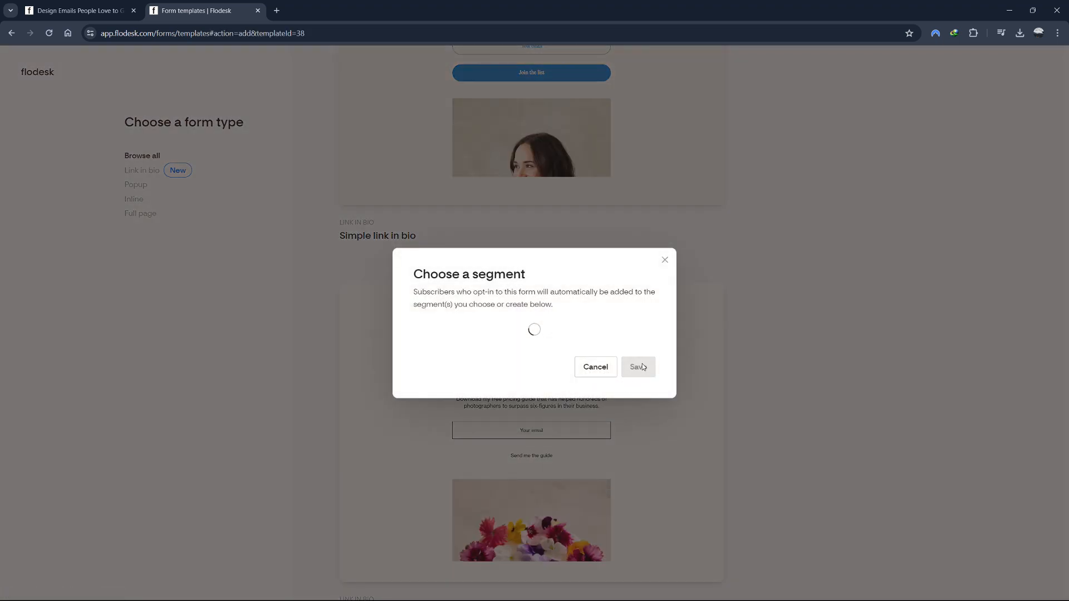
- Assign the New Subscriber segment to the new form and save the choice
{"action": "left_click", "coordinate": [559, 340]}
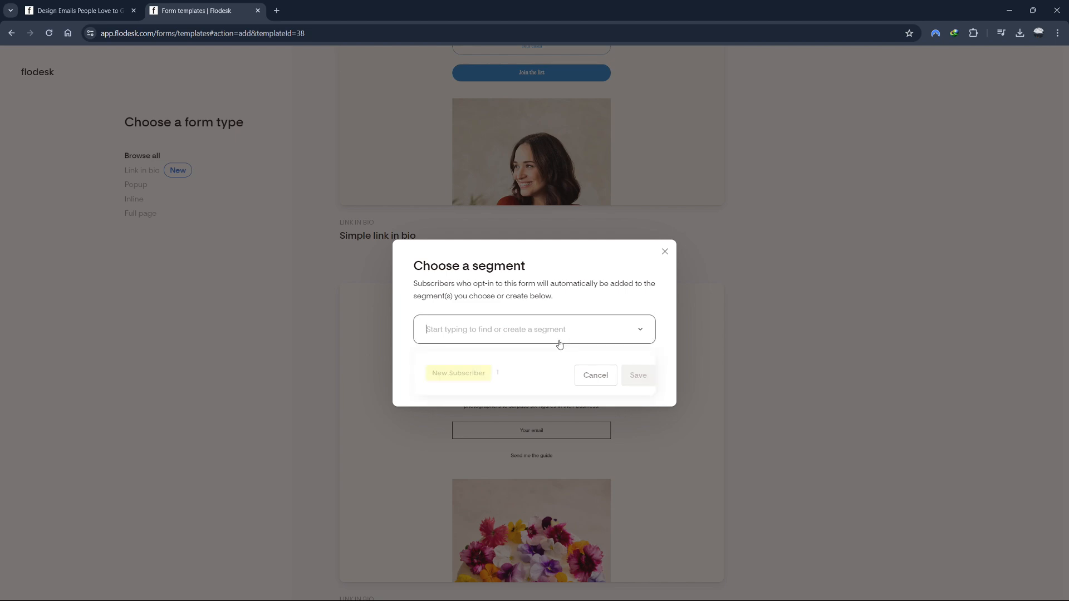
{"action": "left_click", "coordinate": [457, 372]}
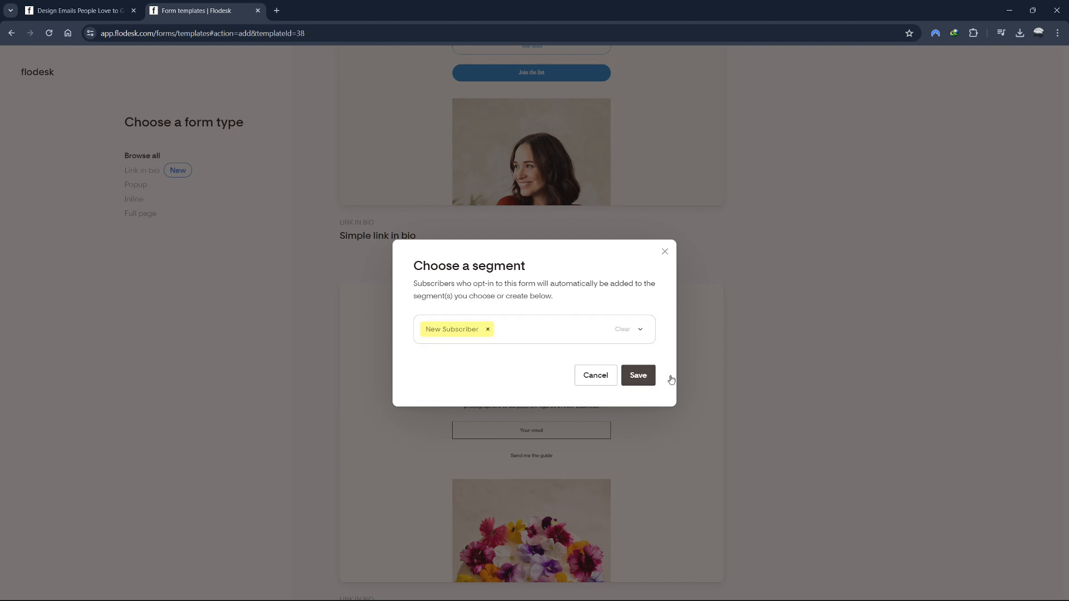
{"action": "left_click", "coordinate": [640, 375]}
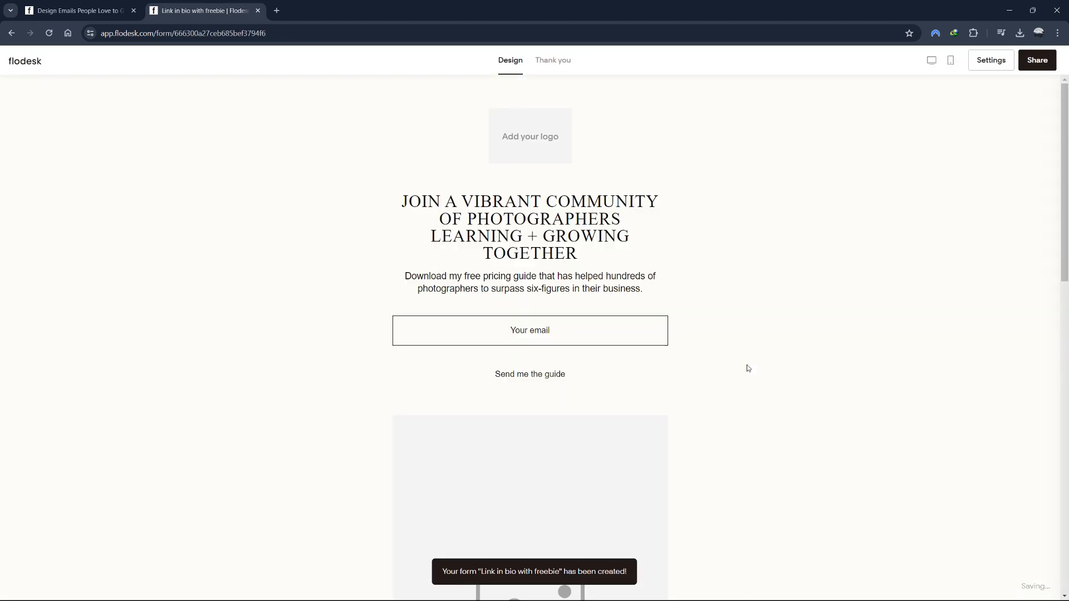
- View the font settings of the form's heading, look over the form, and return to the forms list
{"action": "left_click", "coordinate": [646, 220]}
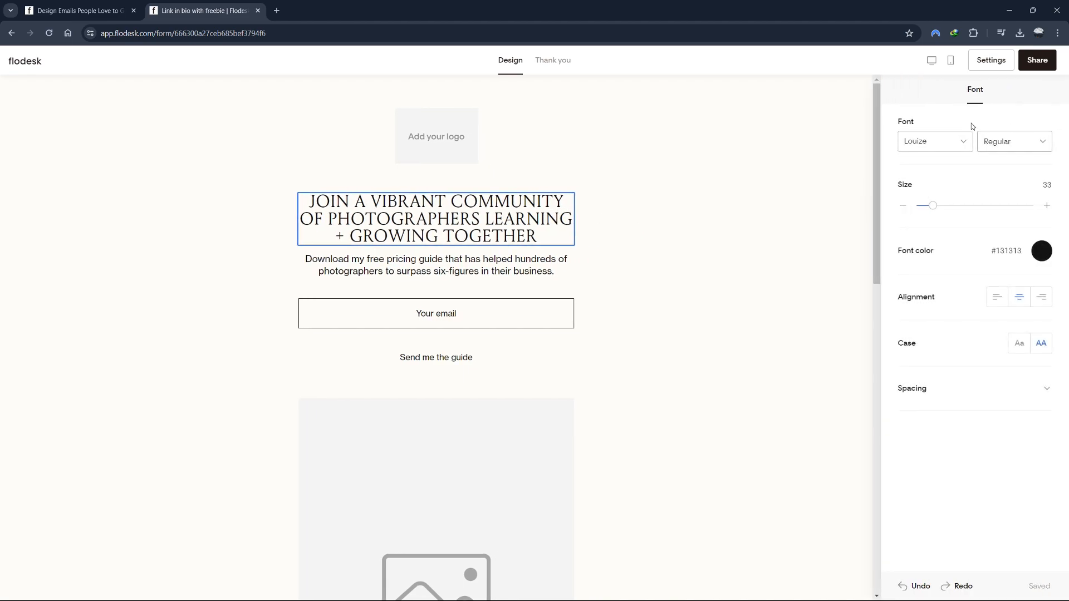
{"action": "scroll", "coordinate": [470, 322], "scroll_direction": "down", "scroll_amount": 3}
{"action": "left_click", "coordinate": [473, 323]}
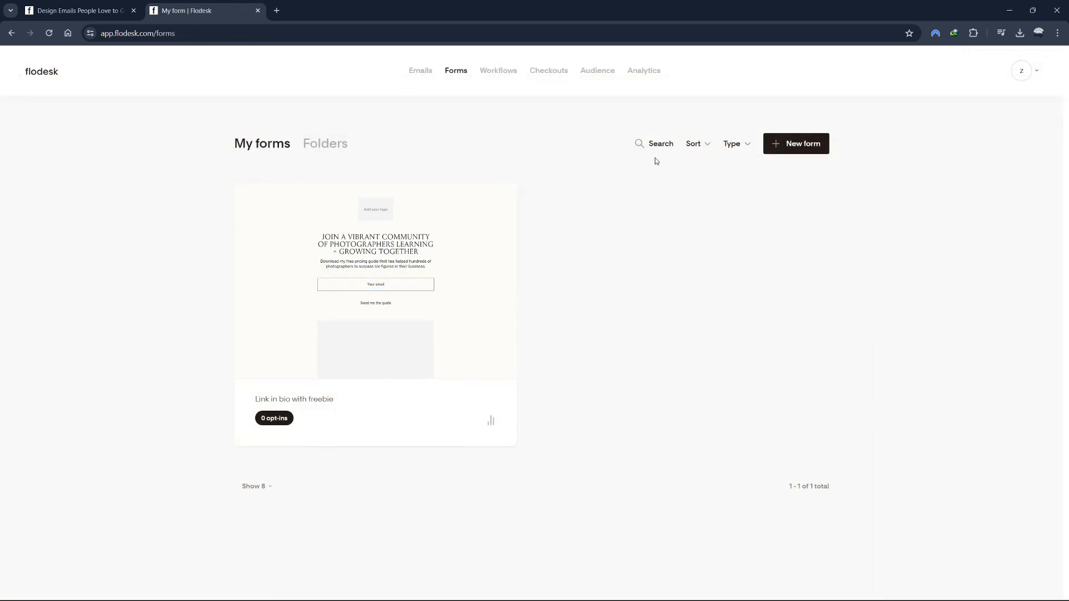
- Open the account's integrations and browse the available services, including the Zapier and Pabbly Connect favorites
{"action": "left_click", "coordinate": [1039, 71]}
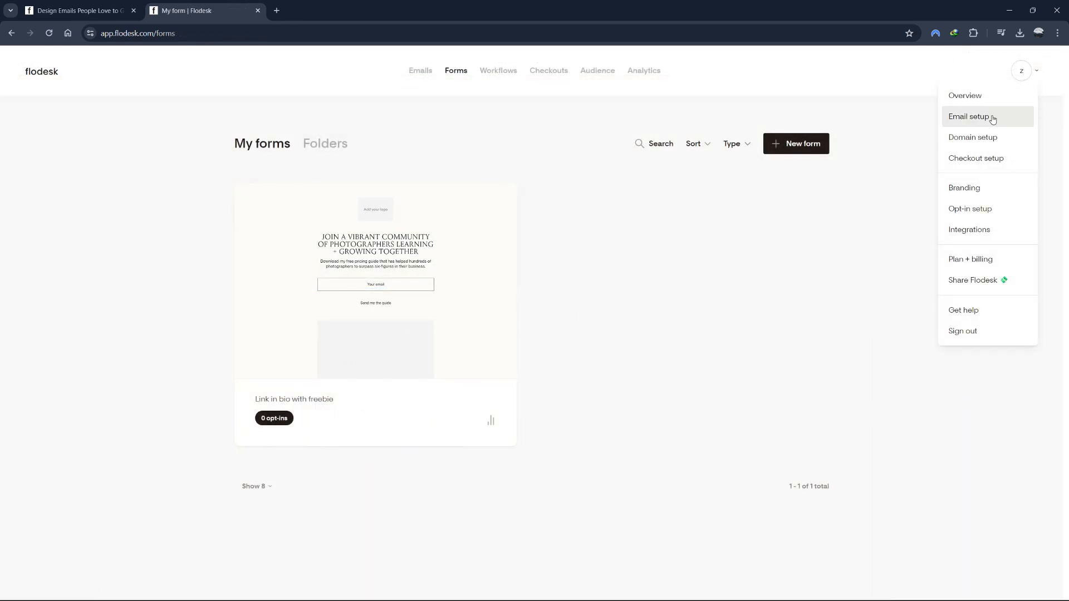
{"action": "left_click", "coordinate": [978, 232]}
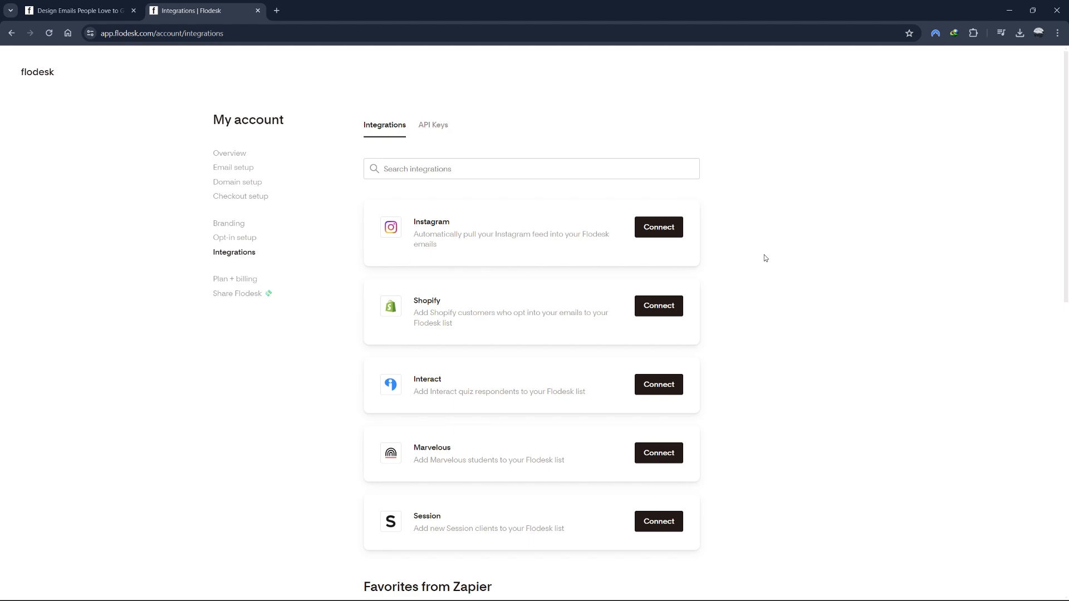
{"action": "scroll", "coordinate": [787, 258], "scroll_direction": "down", "scroll_amount": 5}
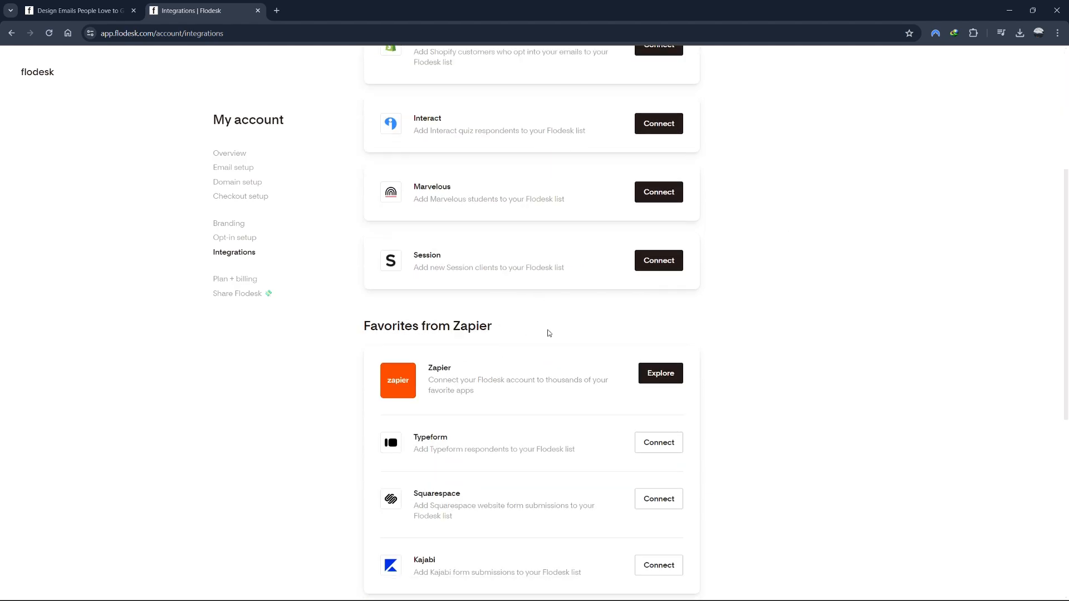
{"action": "scroll", "coordinate": [648, 356], "scroll_direction": "down", "scroll_amount": 6}
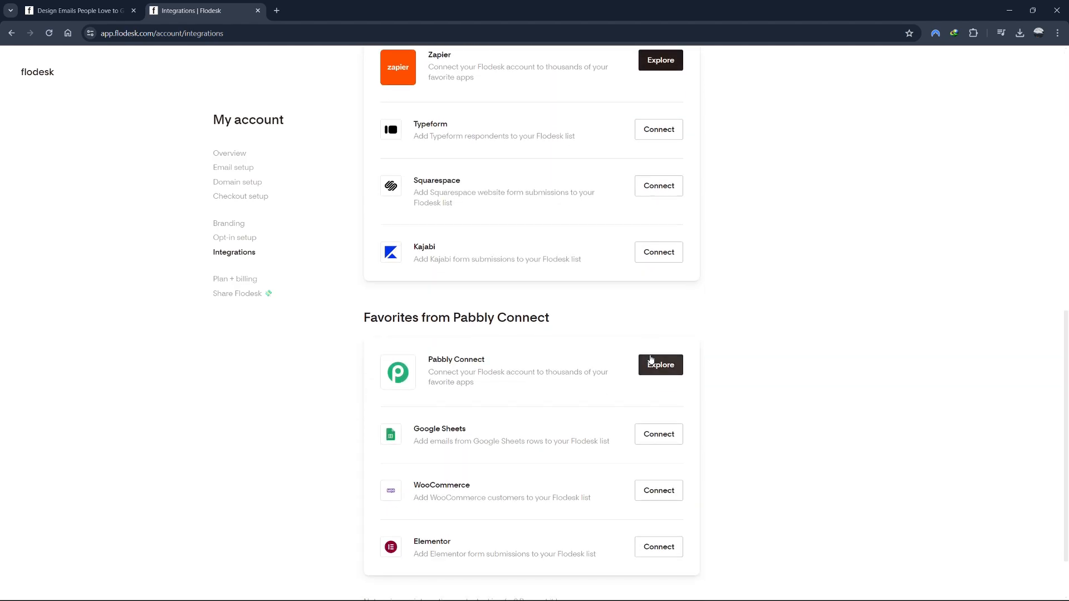
{"action": "scroll", "coordinate": [650, 359], "scroll_direction": "down", "scroll_amount": 1}
{"action": "scroll", "coordinate": [246, 279], "scroll_direction": "up", "scroll_amount": 5}
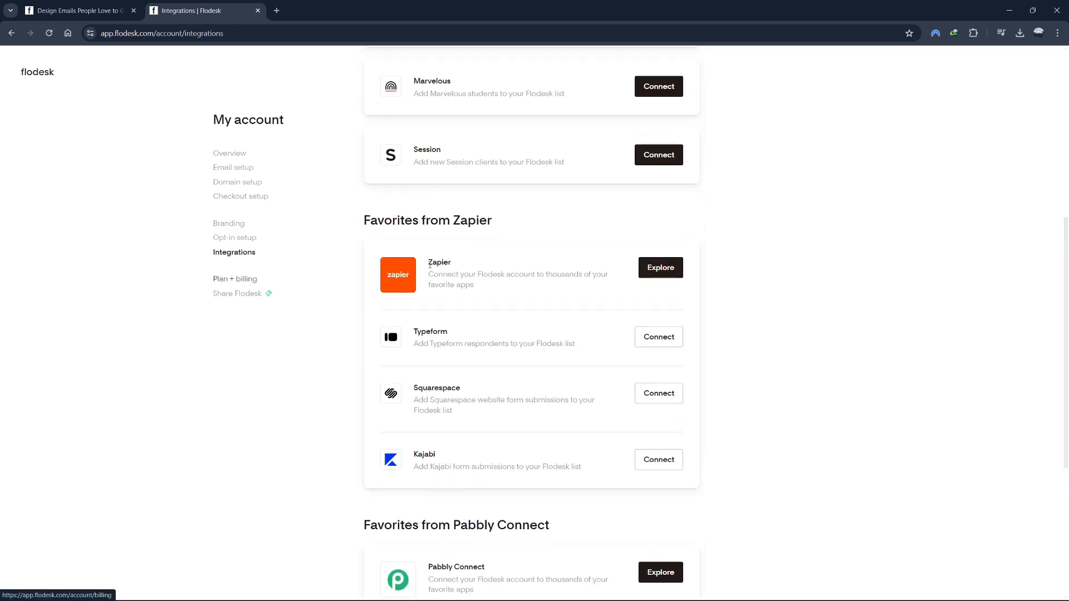
{"action": "scroll", "coordinate": [429, 266], "scroll_direction": "up", "scroll_amount": 6}
- View the Flodesk API section for API keys and return to the integrations list
{"action": "left_click", "coordinate": [424, 132]}
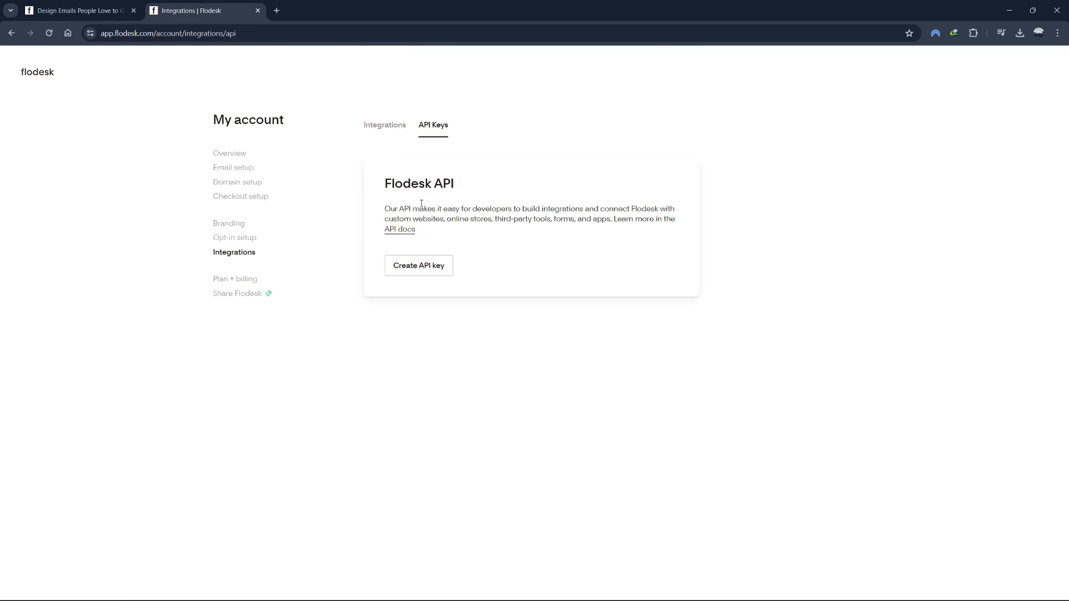
{"action": "left_click_drag", "start_coordinate": [386, 186], "coordinate": [509, 183]}
{"action": "left_click", "coordinate": [501, 182]}
{"action": "left_click", "coordinate": [393, 130]}
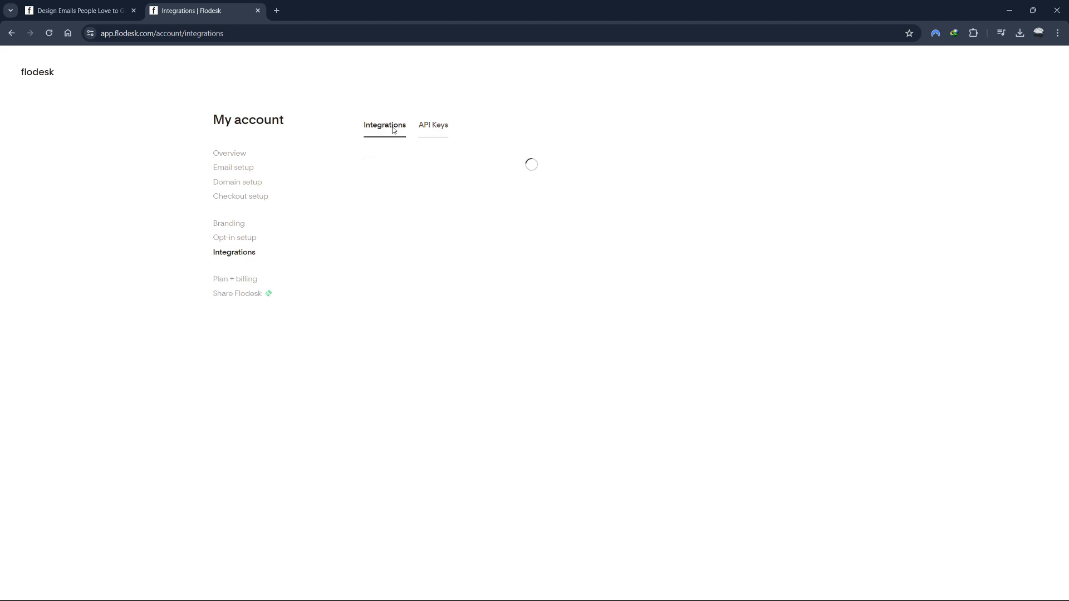